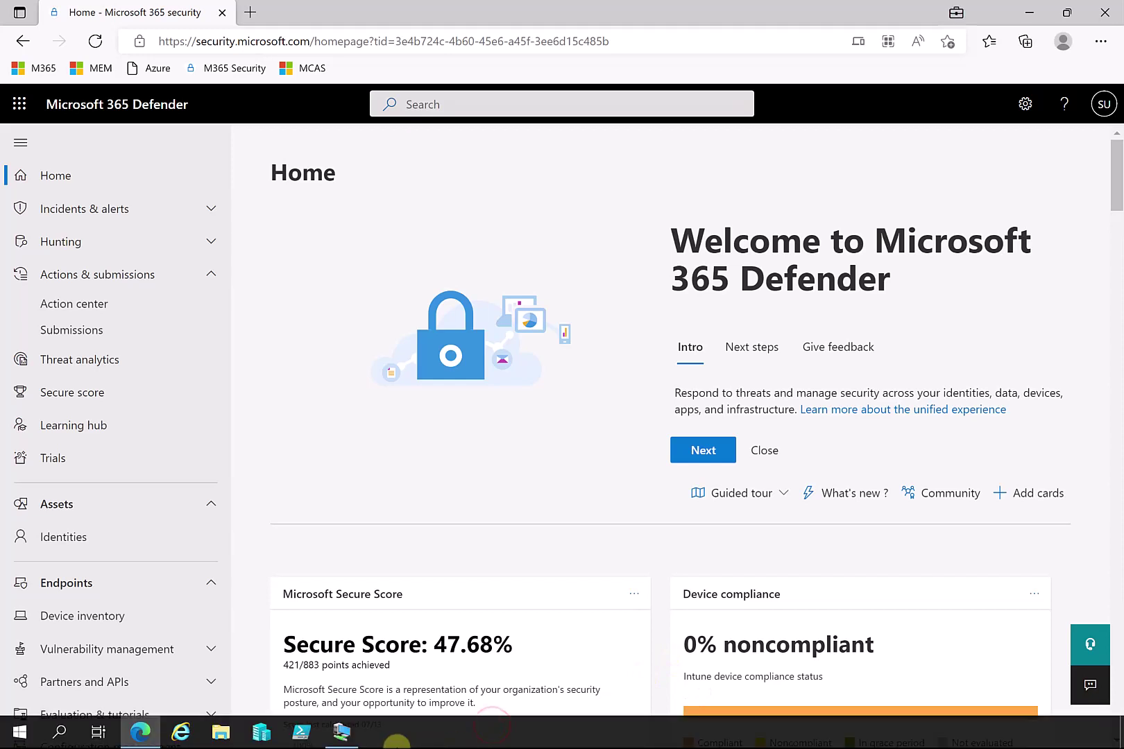
Step: Return from the VM01 window to Microsoft 365 Defender and open the device inventory
click(344, 733)
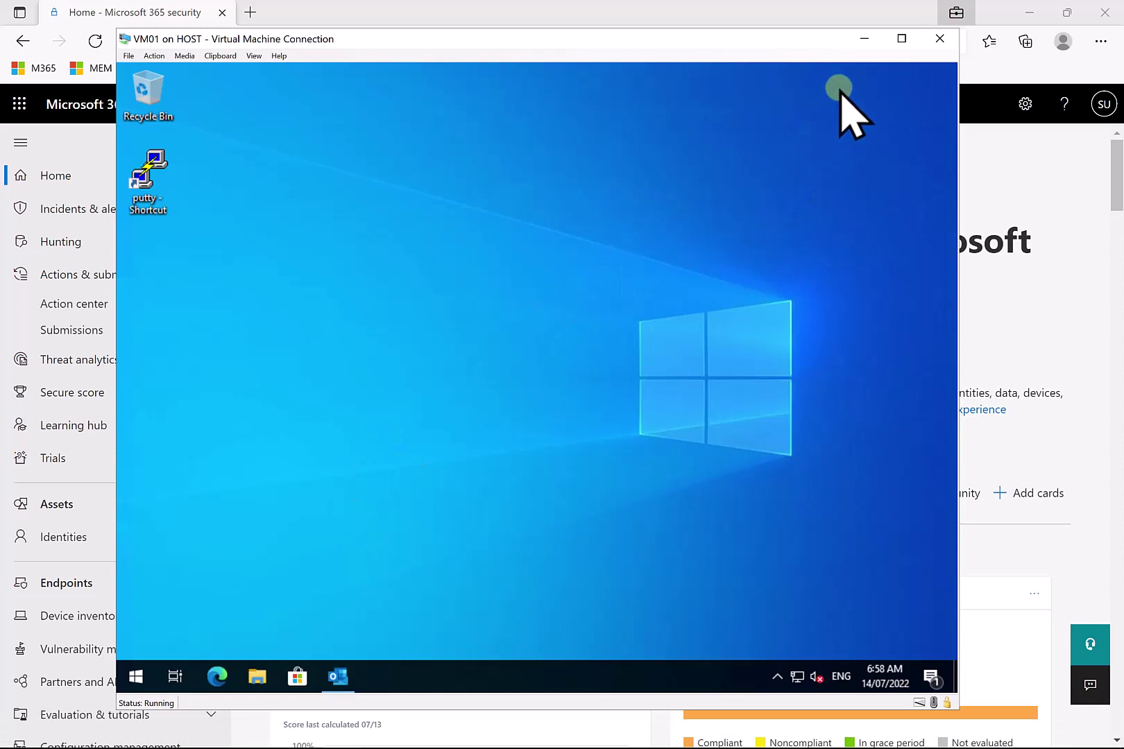
click(817, 20)
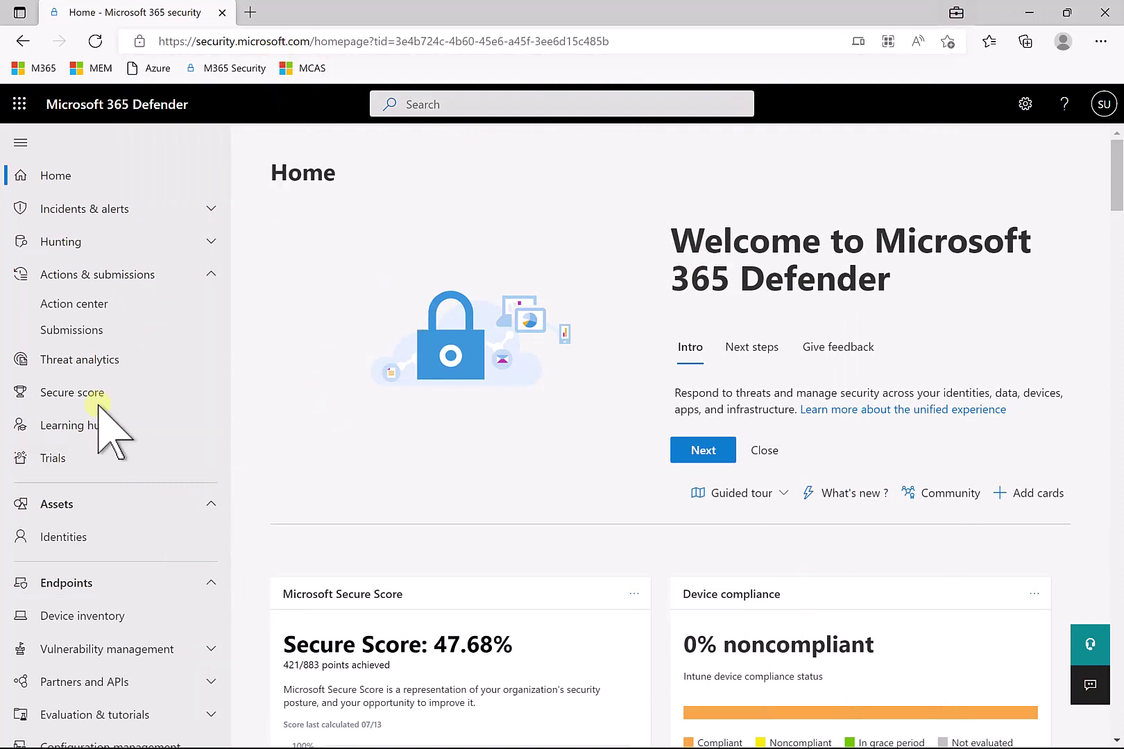
click(61, 621)
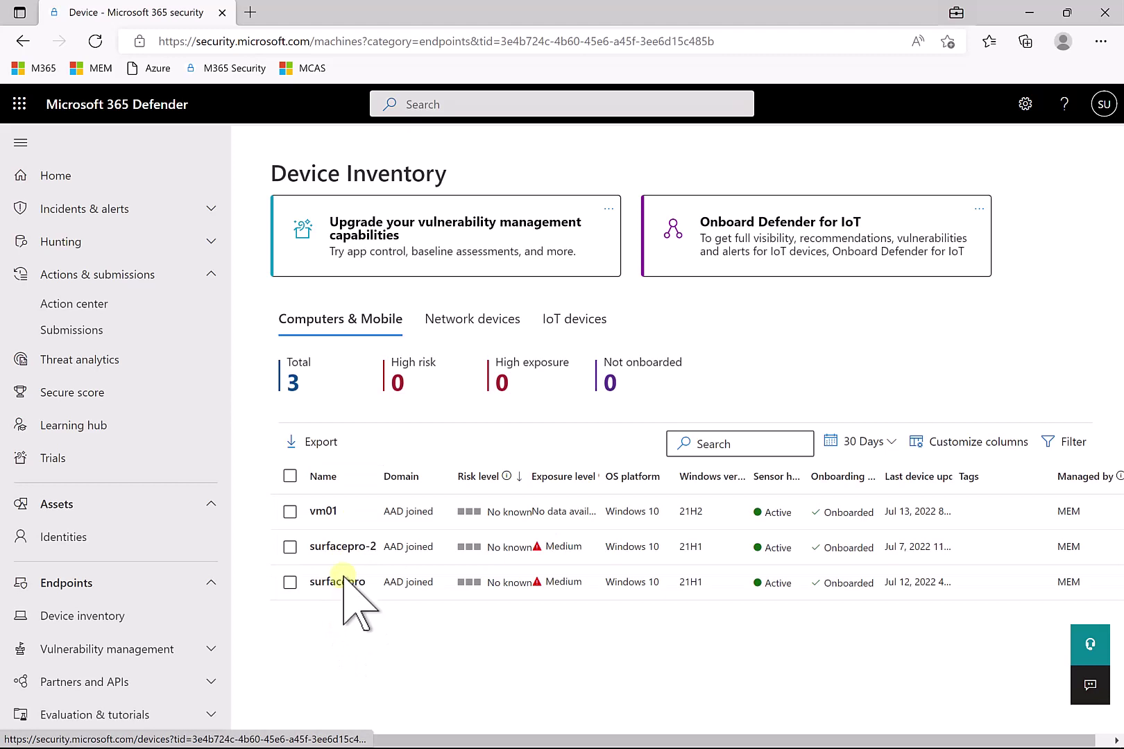
Step: Open vm01's device page, review its summary, then collapse the summary panel and navigation
click(324, 512)
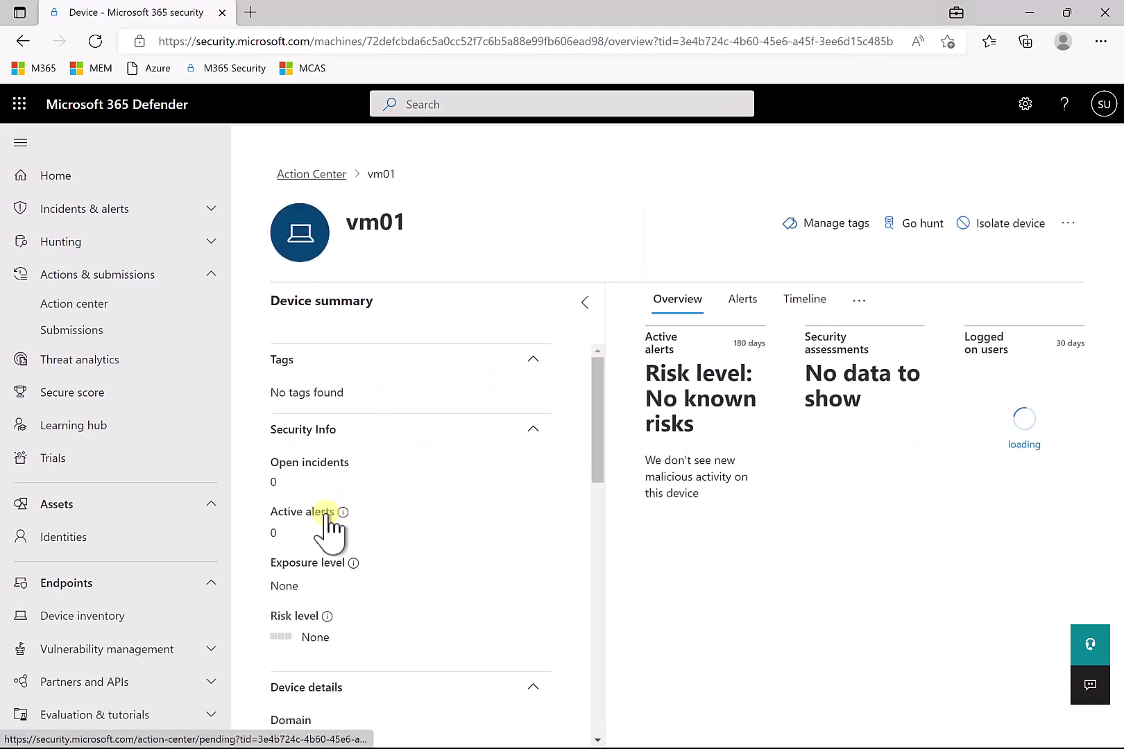
scroll(365, 537, down, 3)
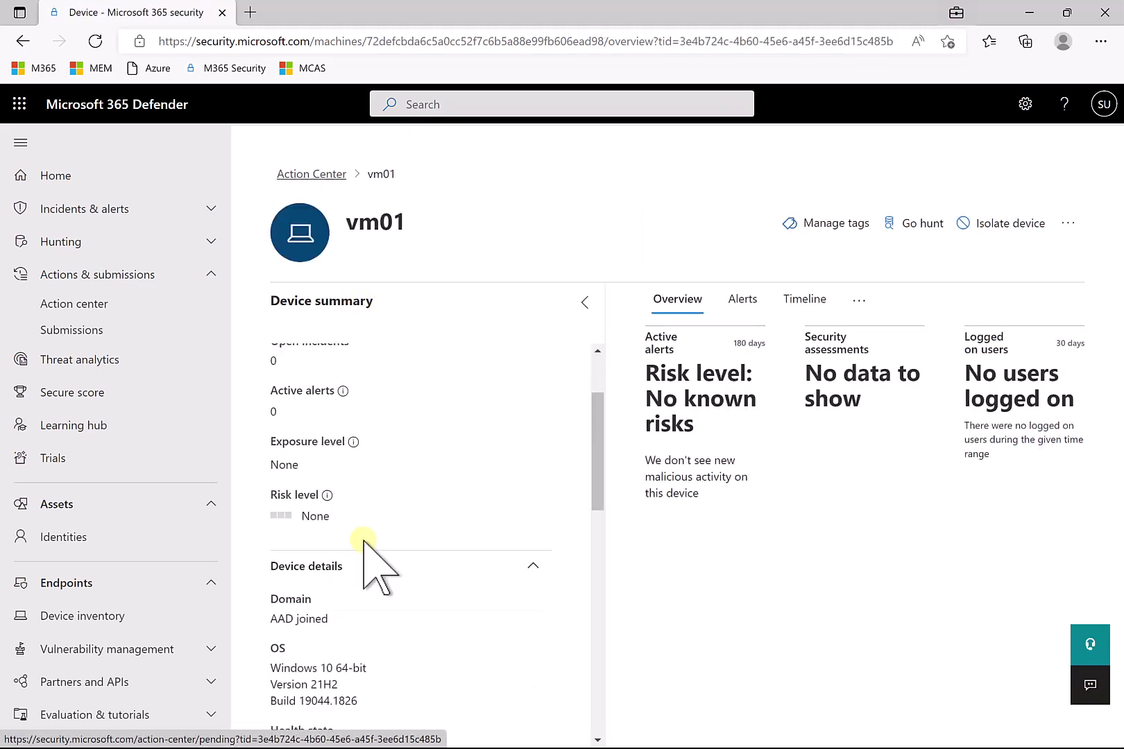
scroll(363, 539, down, 3)
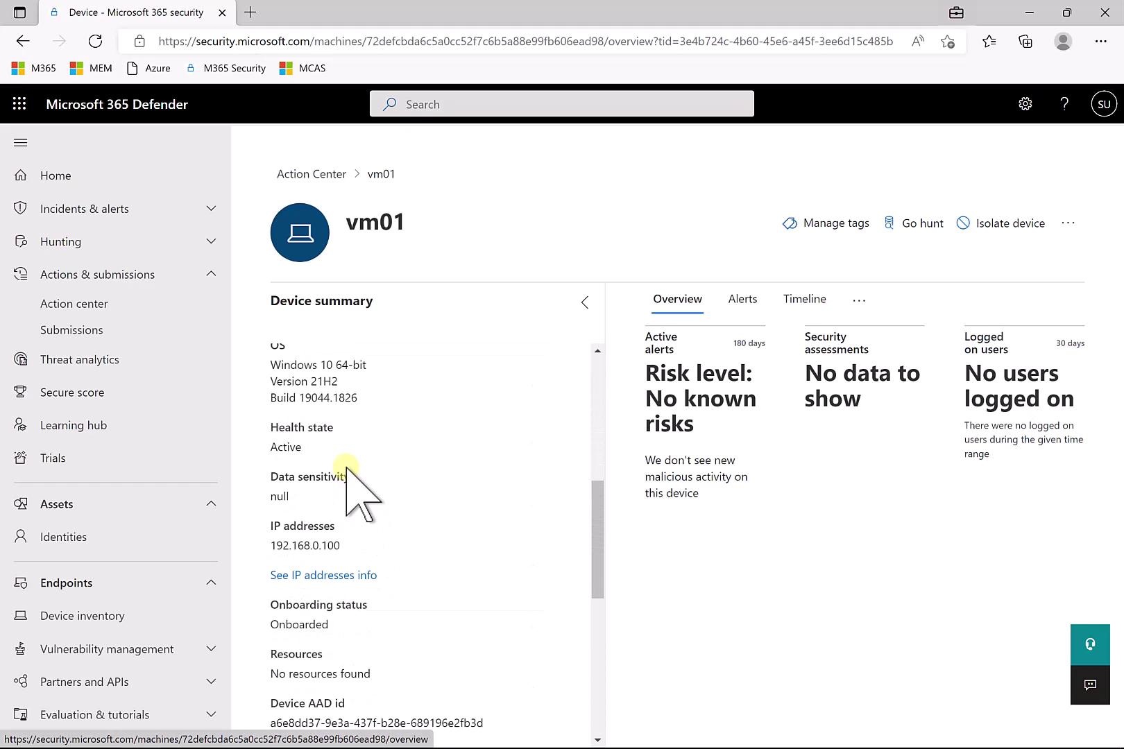
scroll(347, 479, down, 3)
click(584, 303)
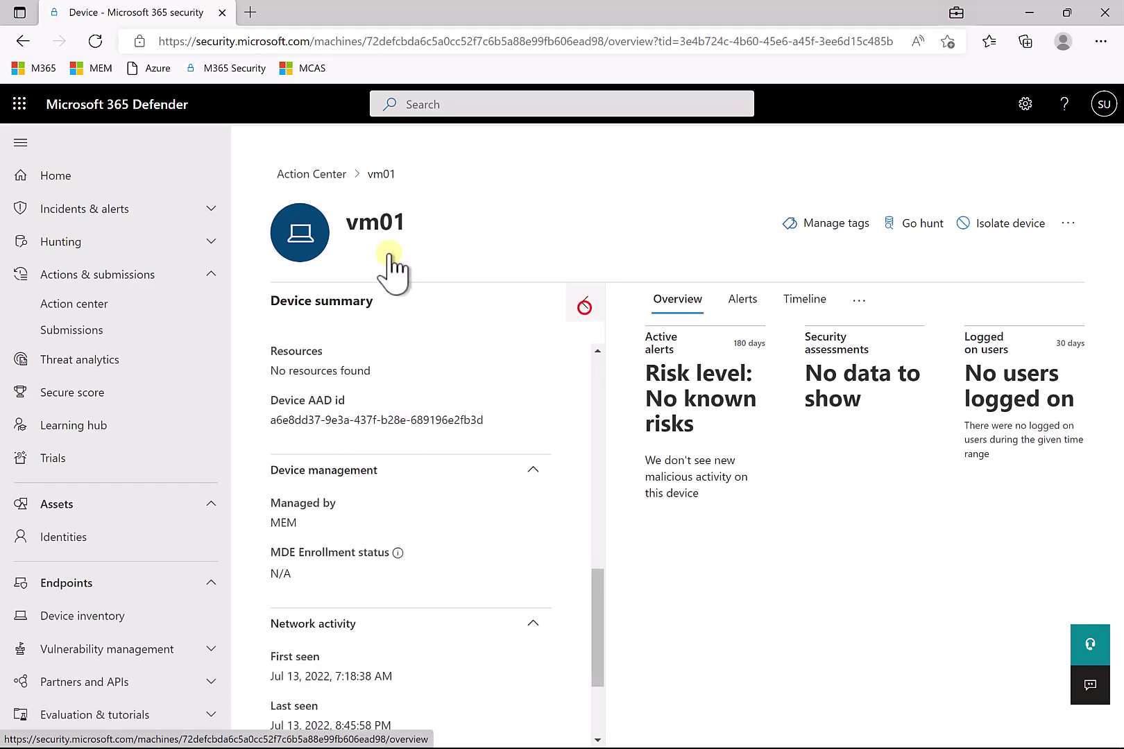
click(20, 144)
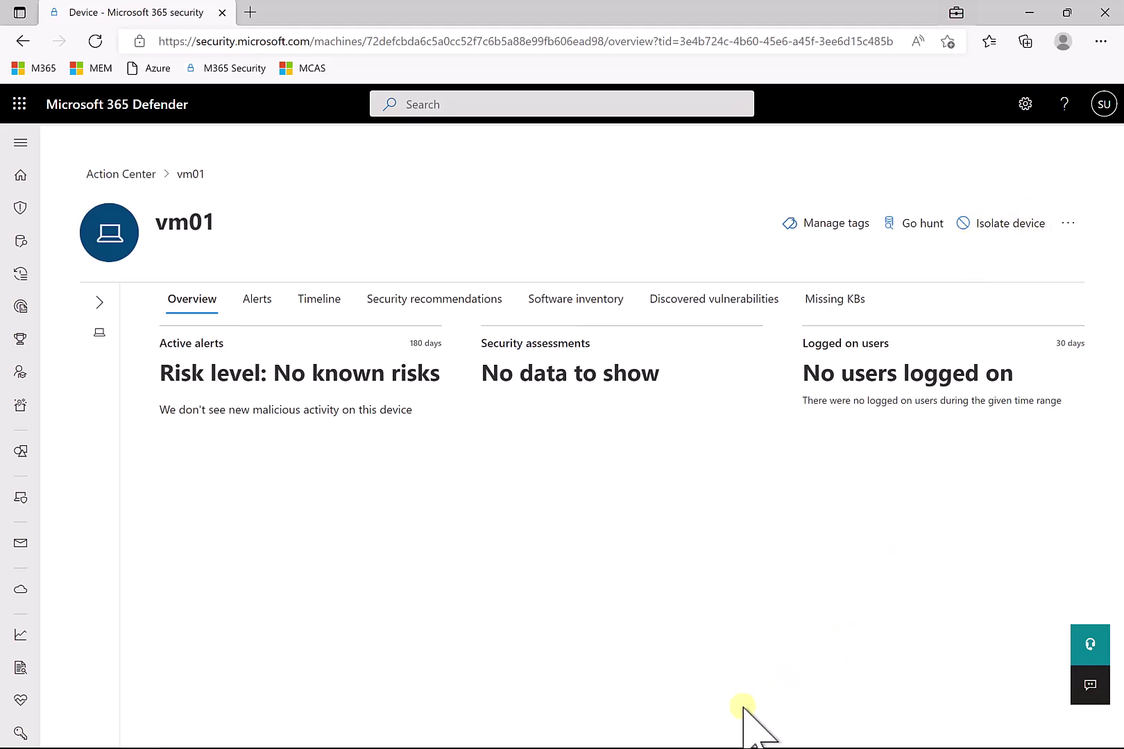
Step: In VM01, launch Edge and load Office Home from the M365 favorite
mouse_move(628, 745)
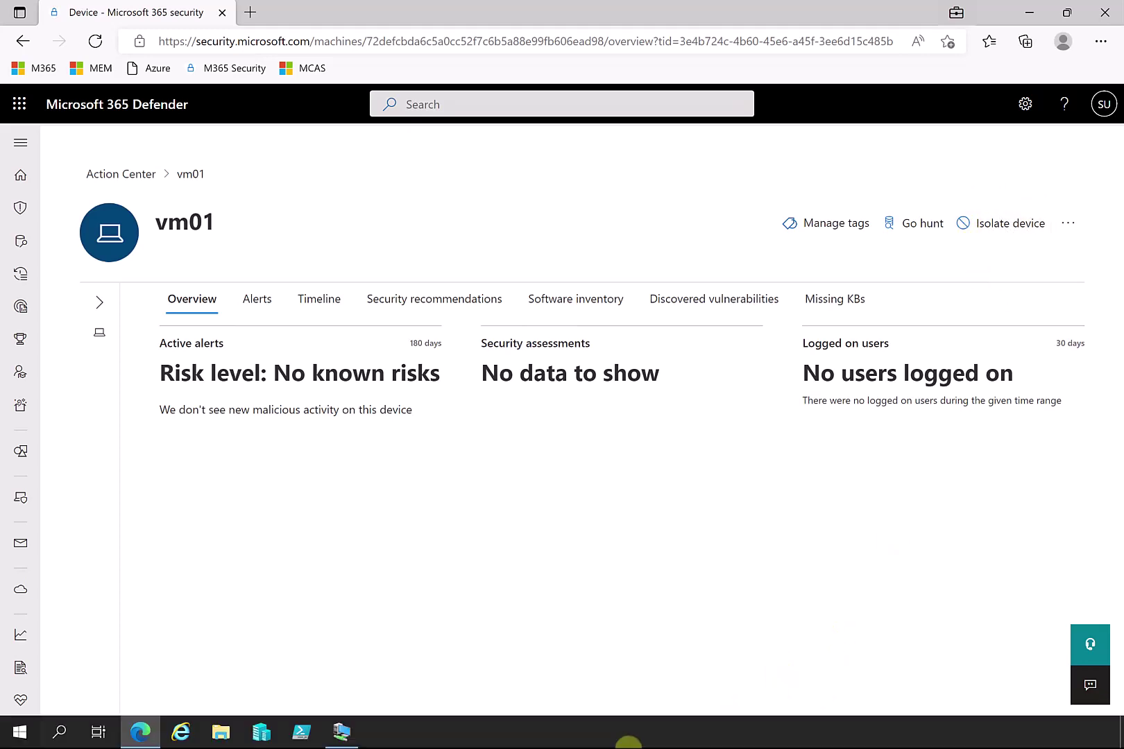
click(342, 732)
click(220, 676)
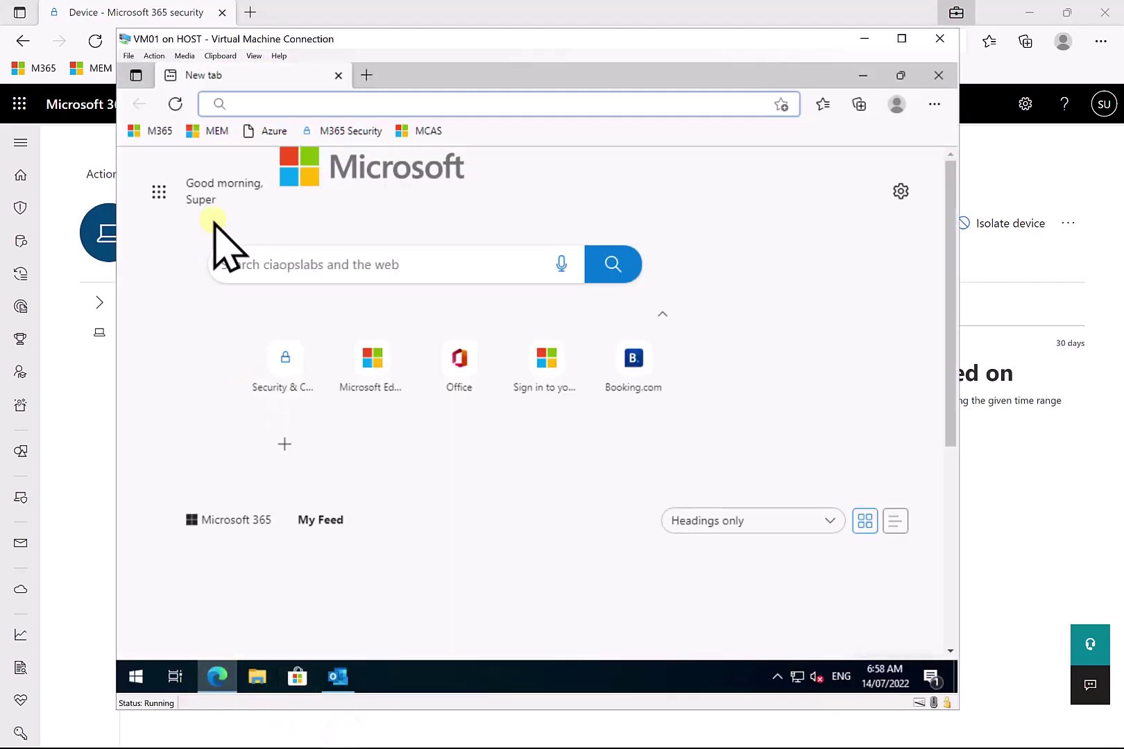
click(265, 102)
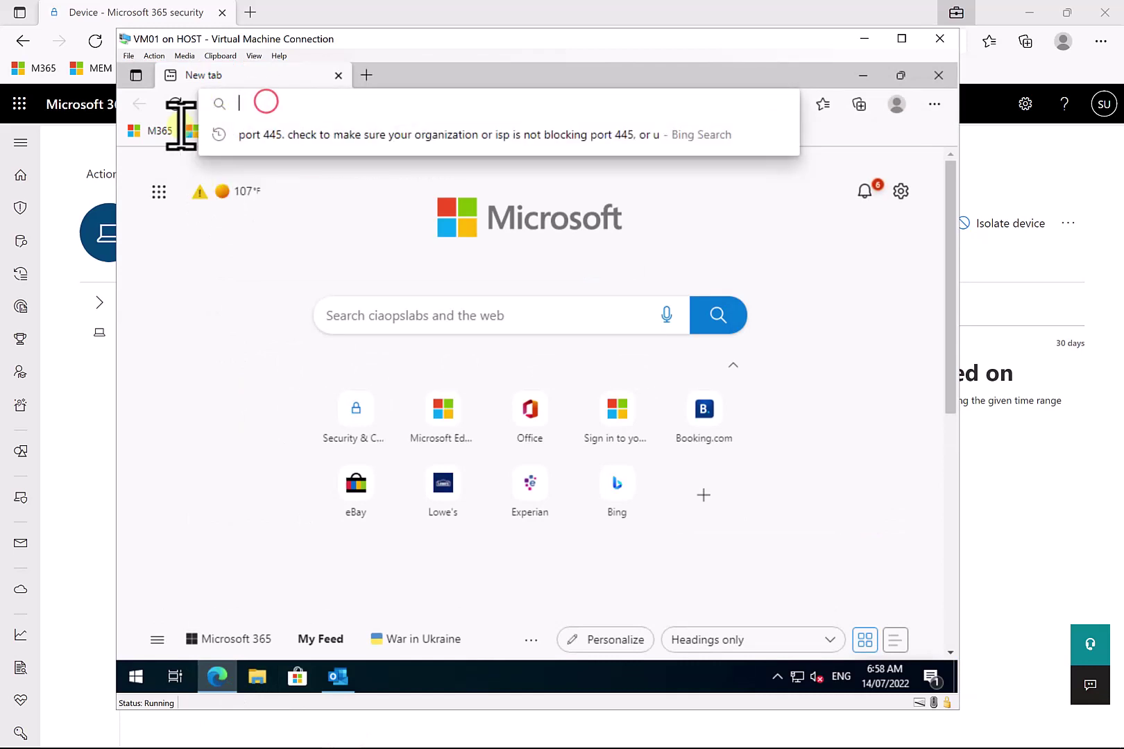
click(153, 136)
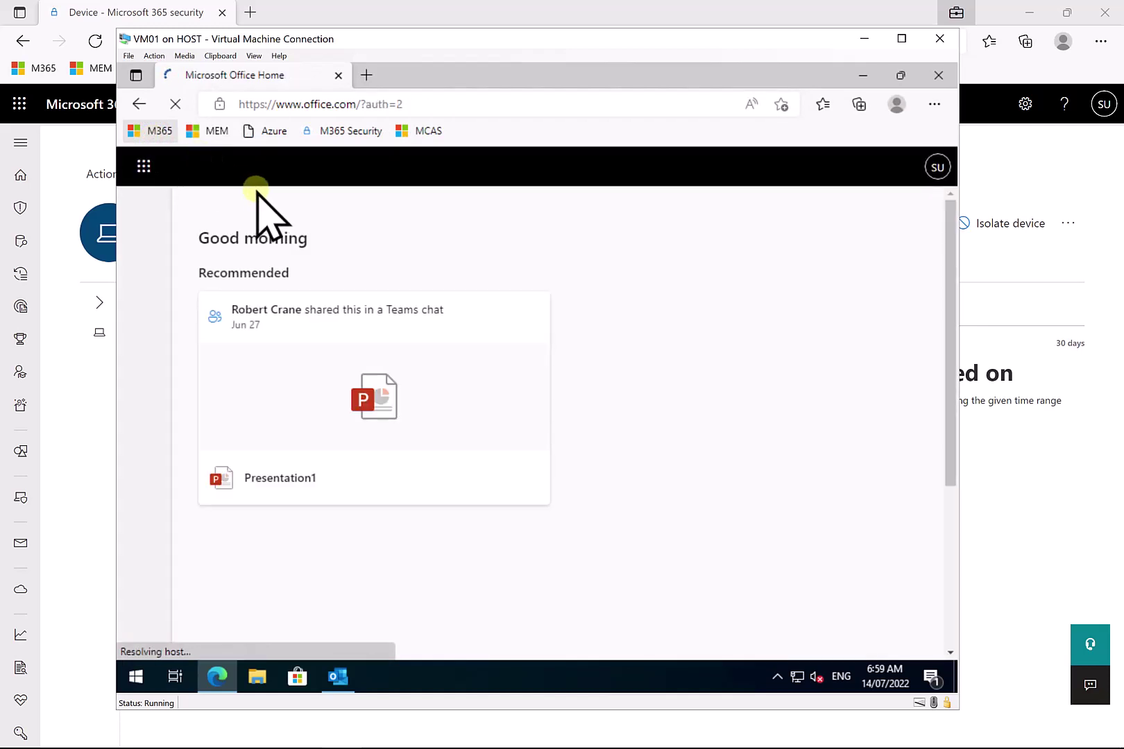
click(365, 82)
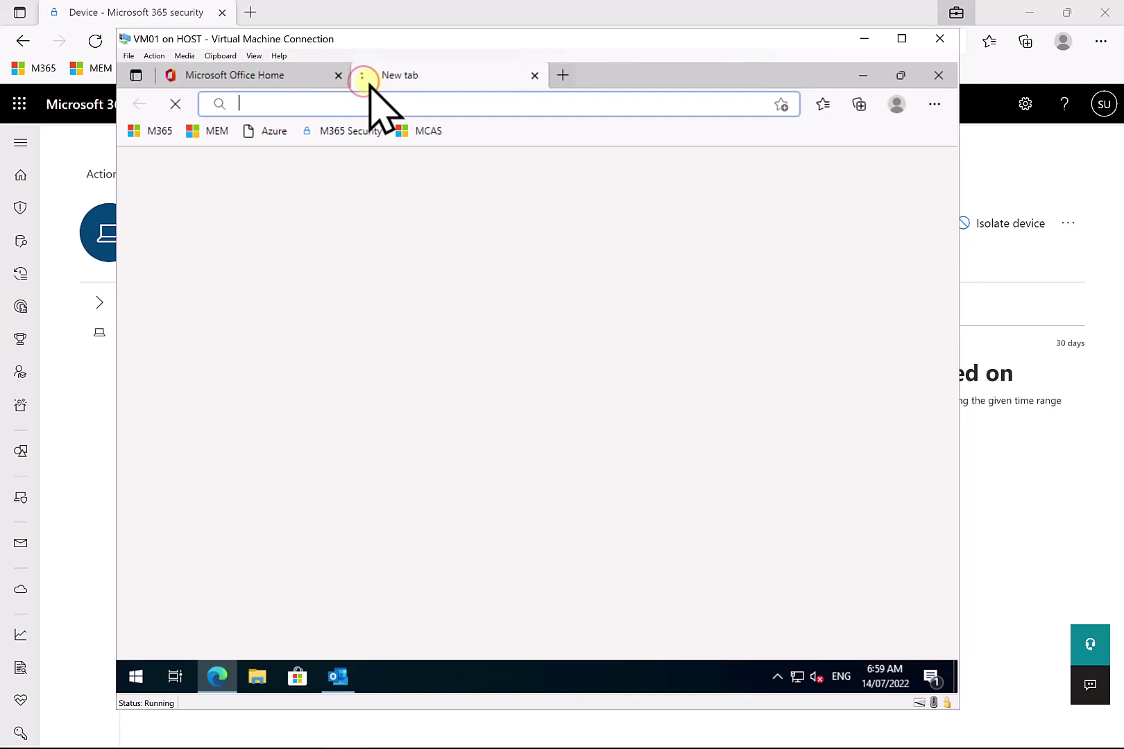
text(www.micr)
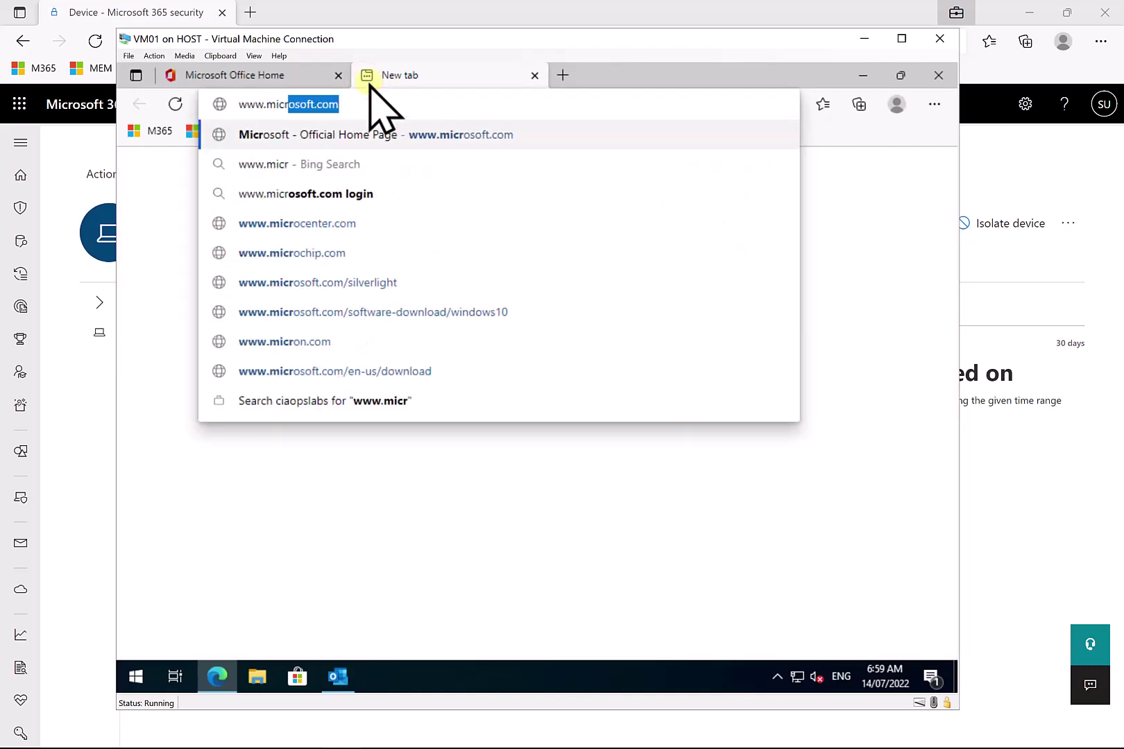
key(Return)
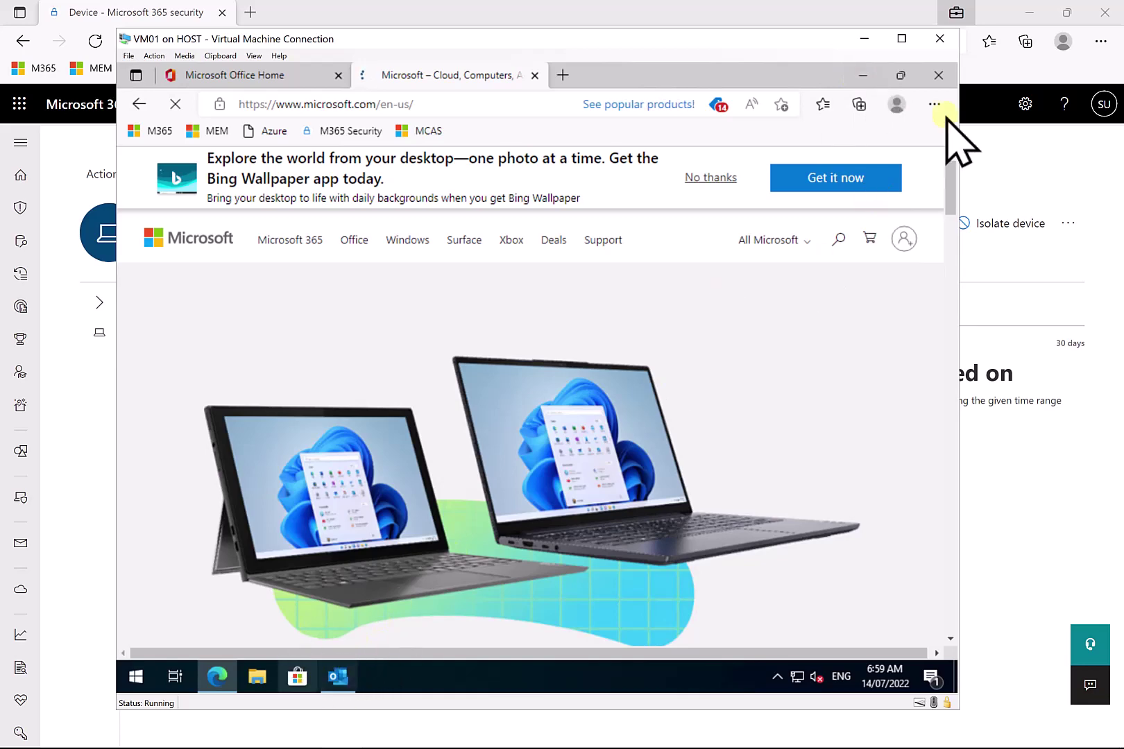
click(864, 78)
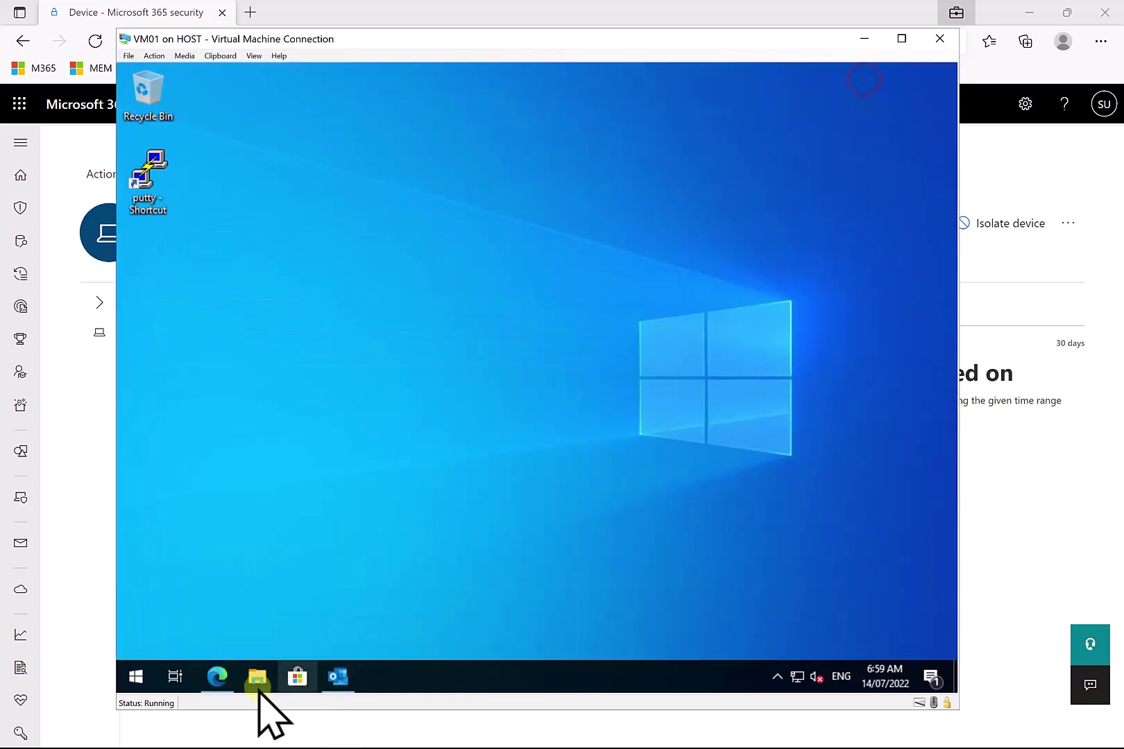
click(258, 680)
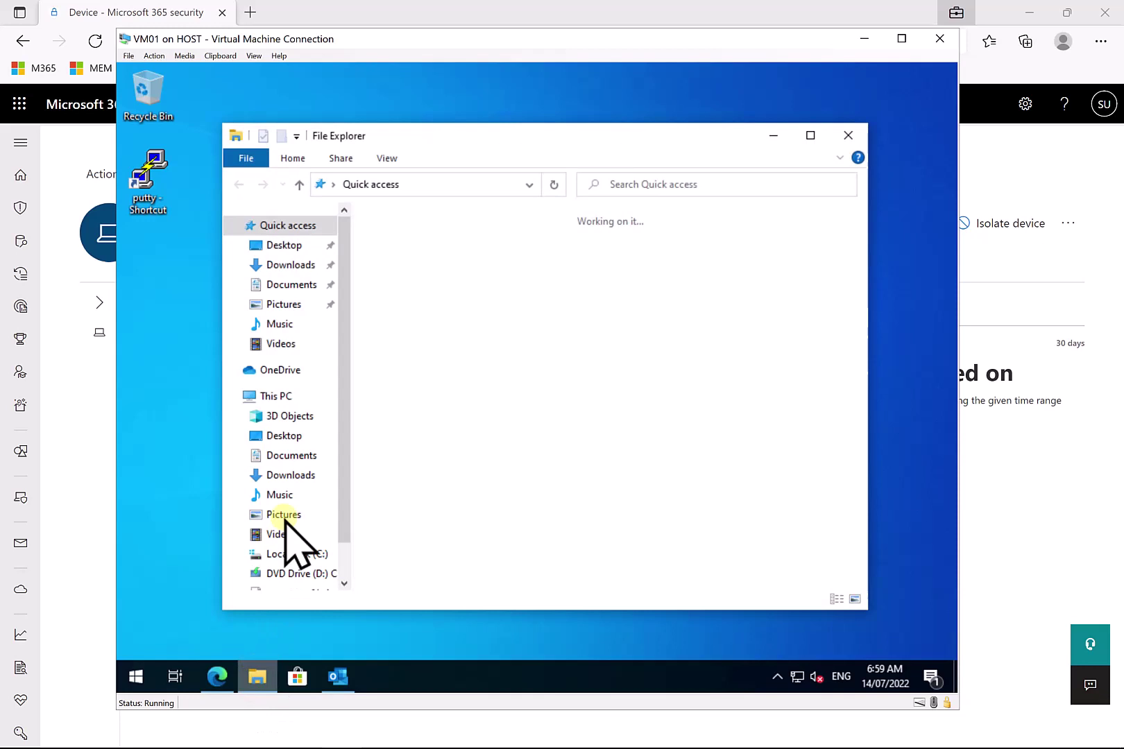
click(303, 573)
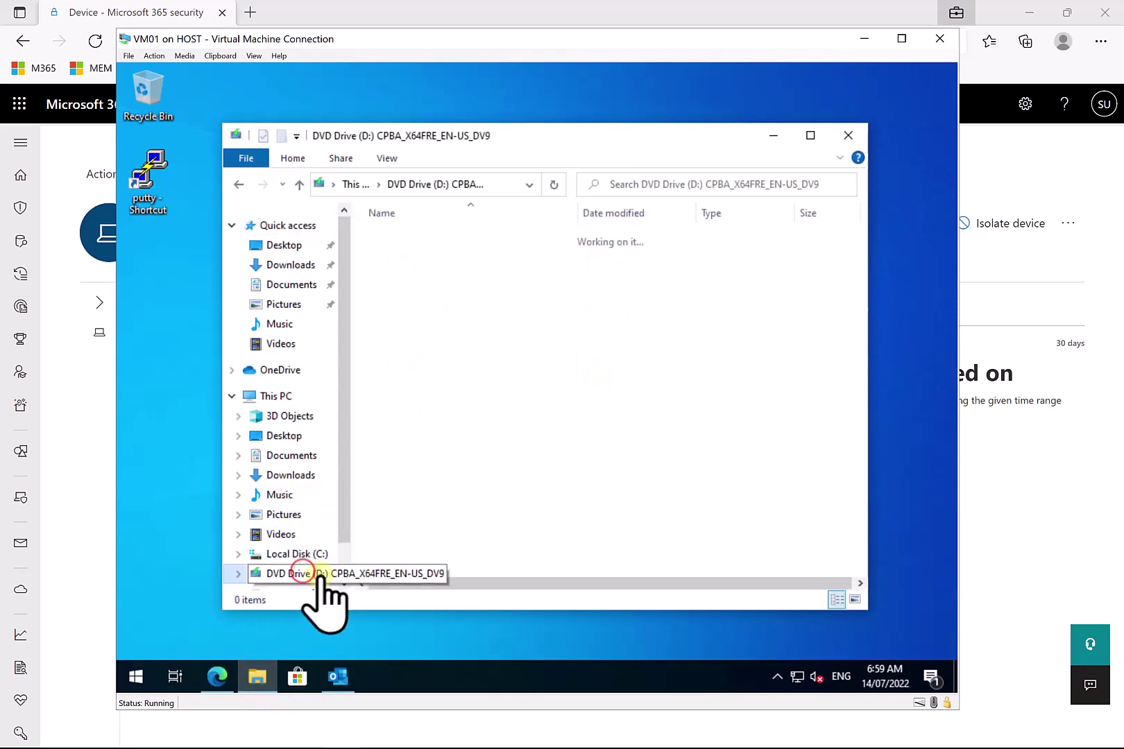
click(346, 555)
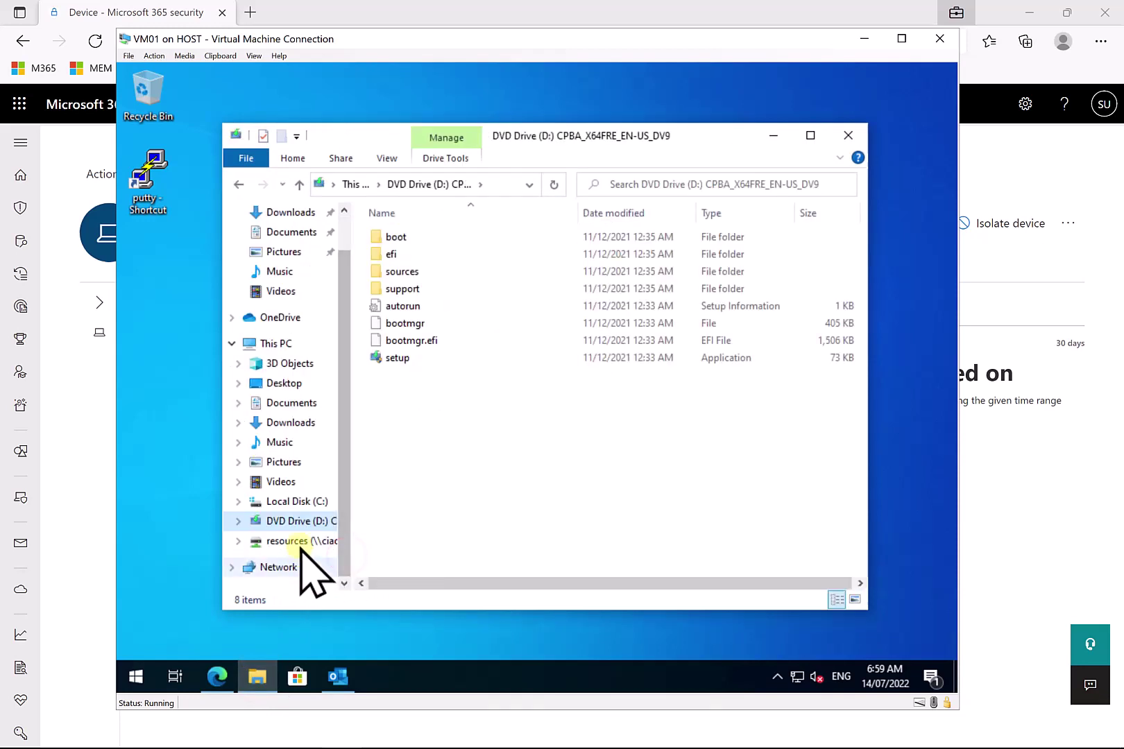
click(296, 540)
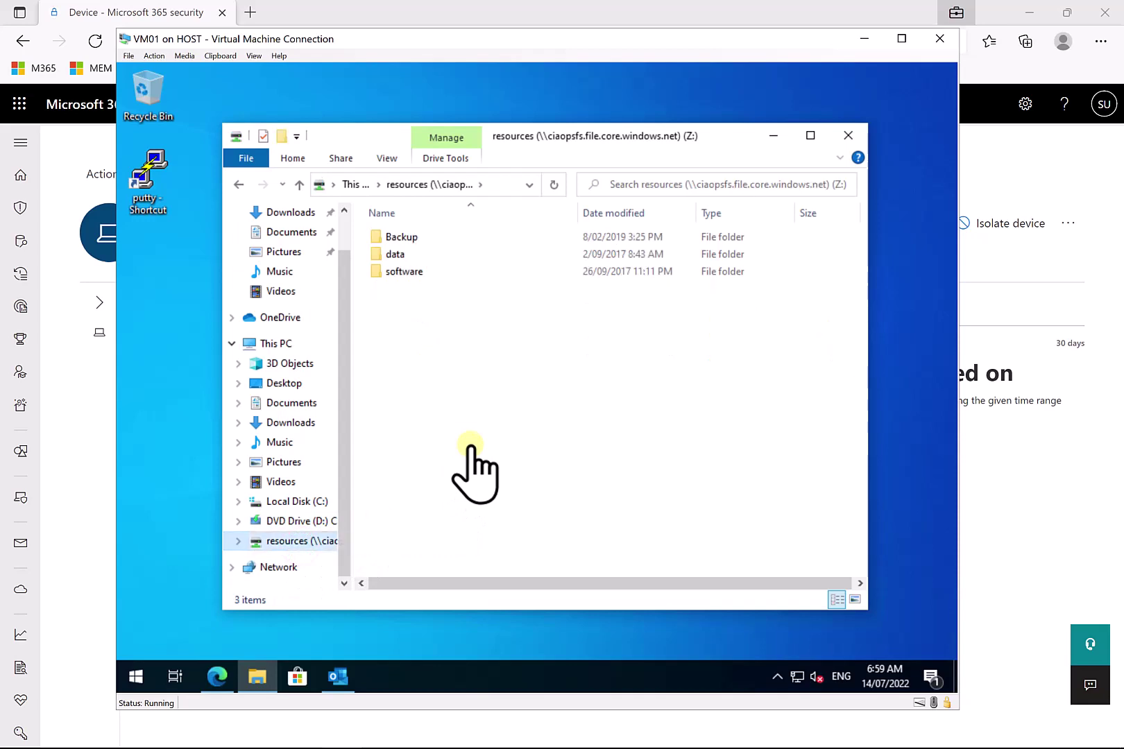
click(394, 254)
double_click(393, 254)
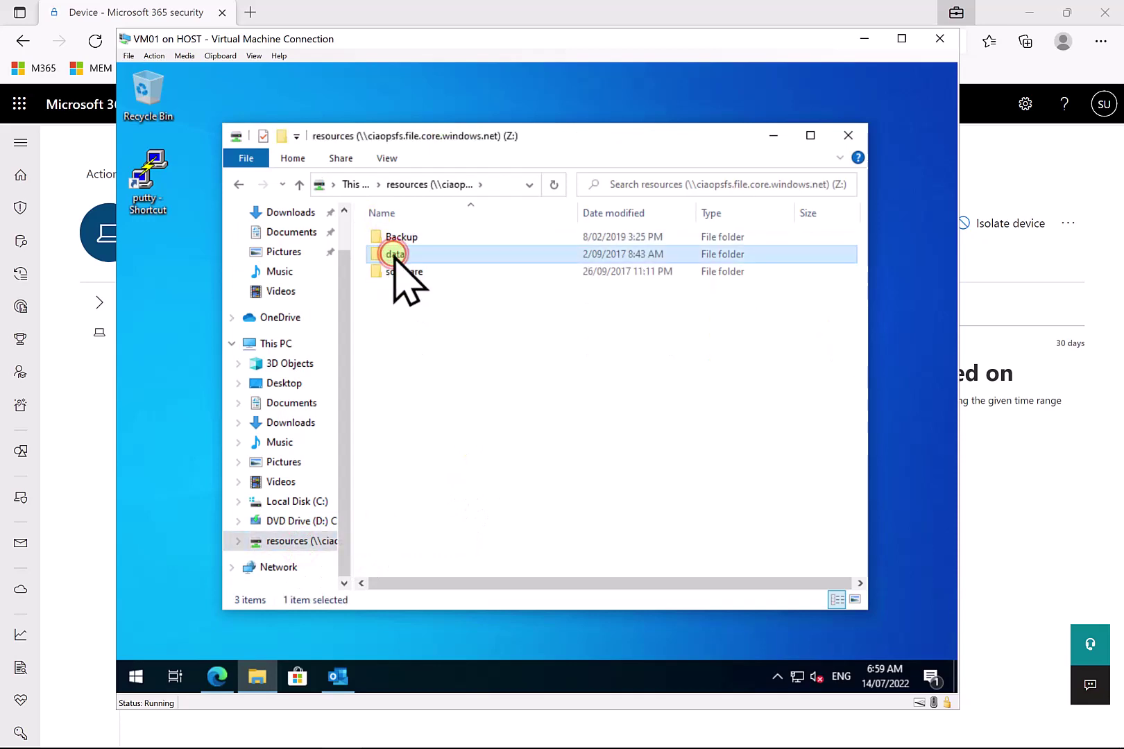
click(810, 136)
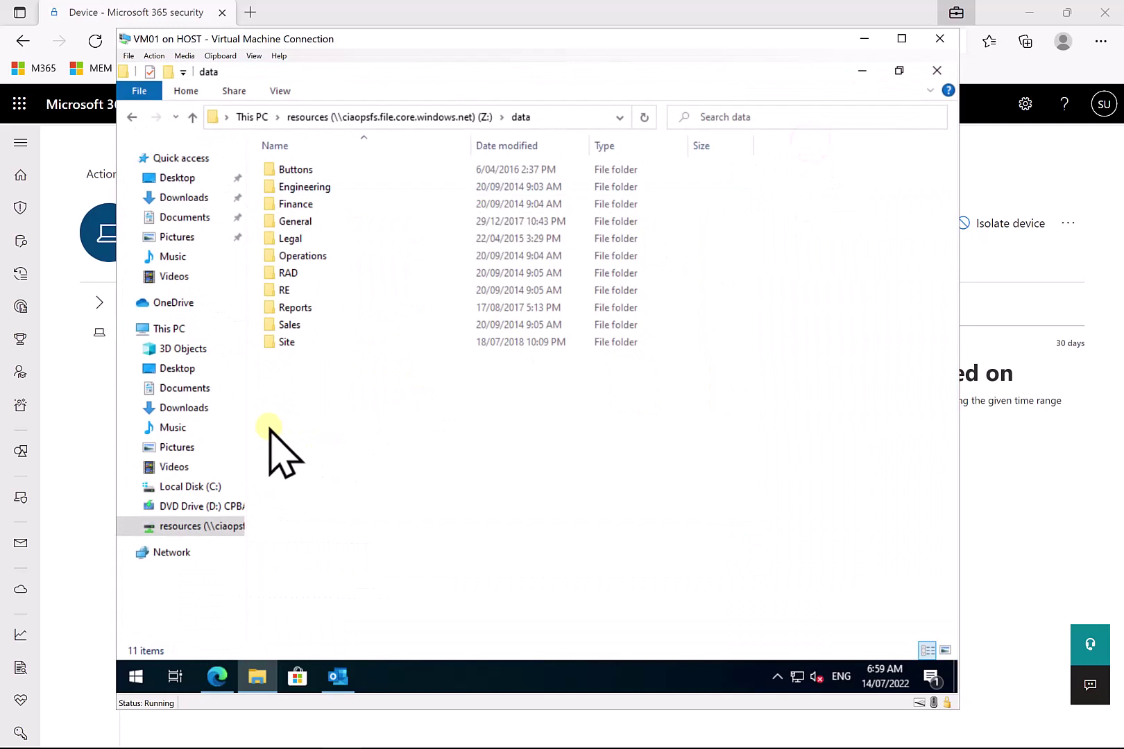
click(305, 415)
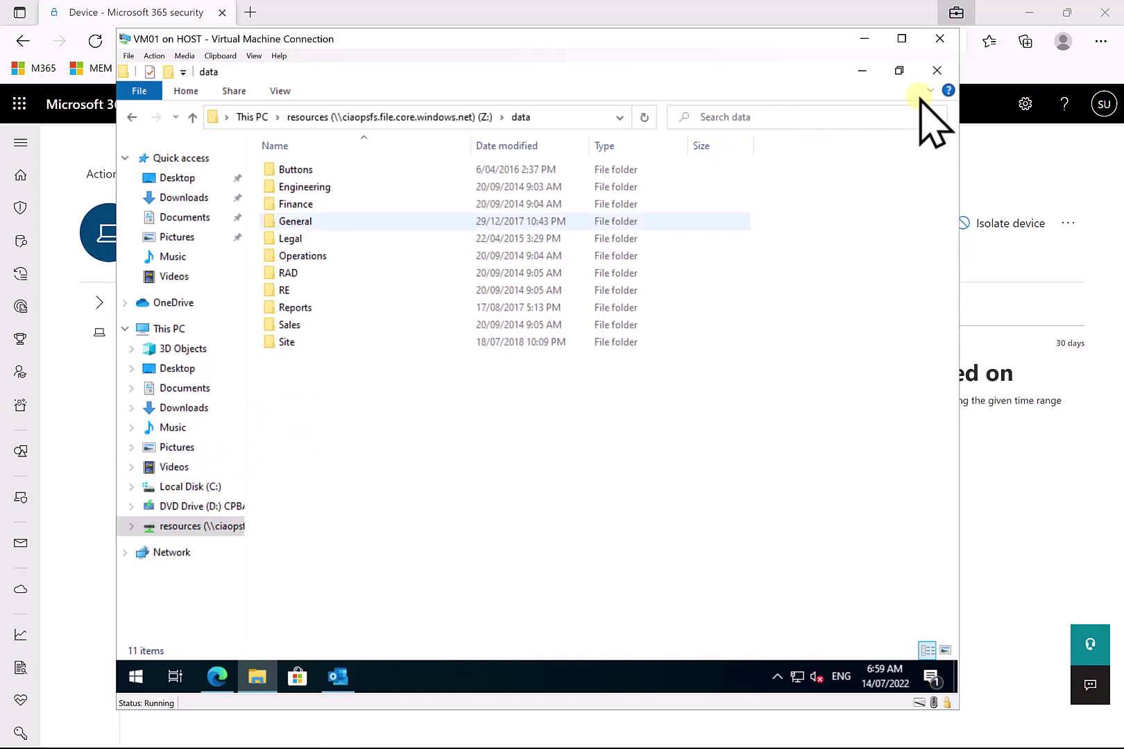
click(933, 71)
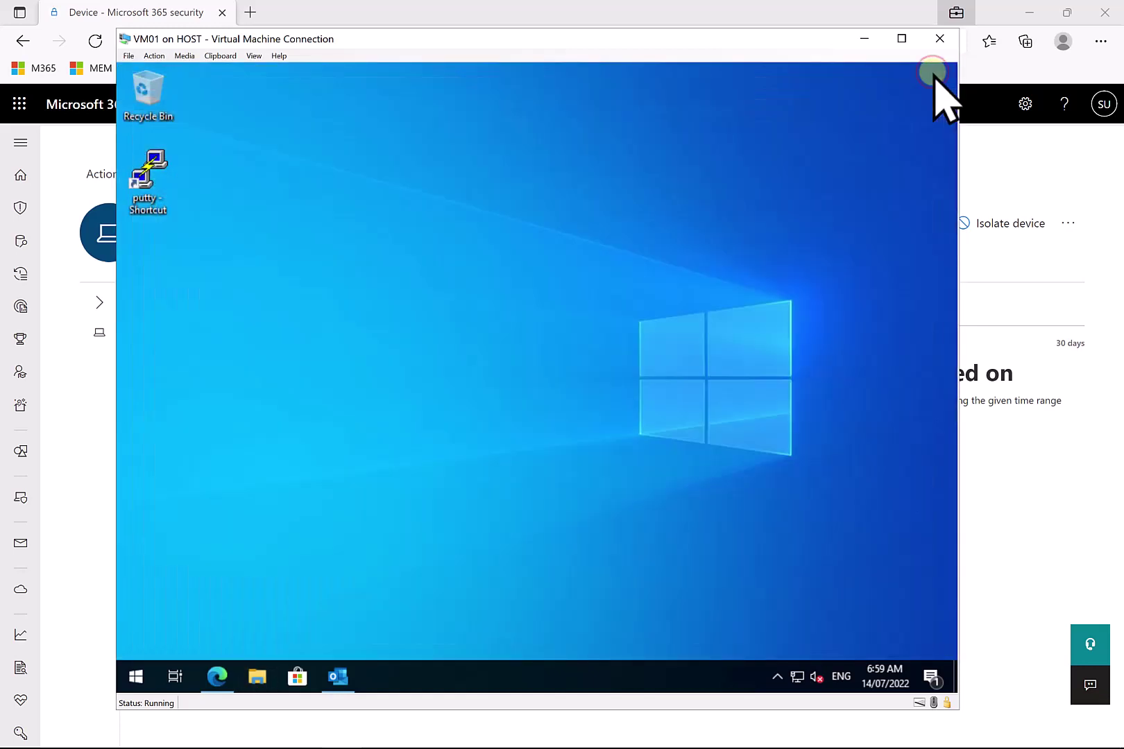
Step: Isolate vm01 with the comment 'Test', leaving the Outlook/Teams/Skype exception unchecked
click(977, 532)
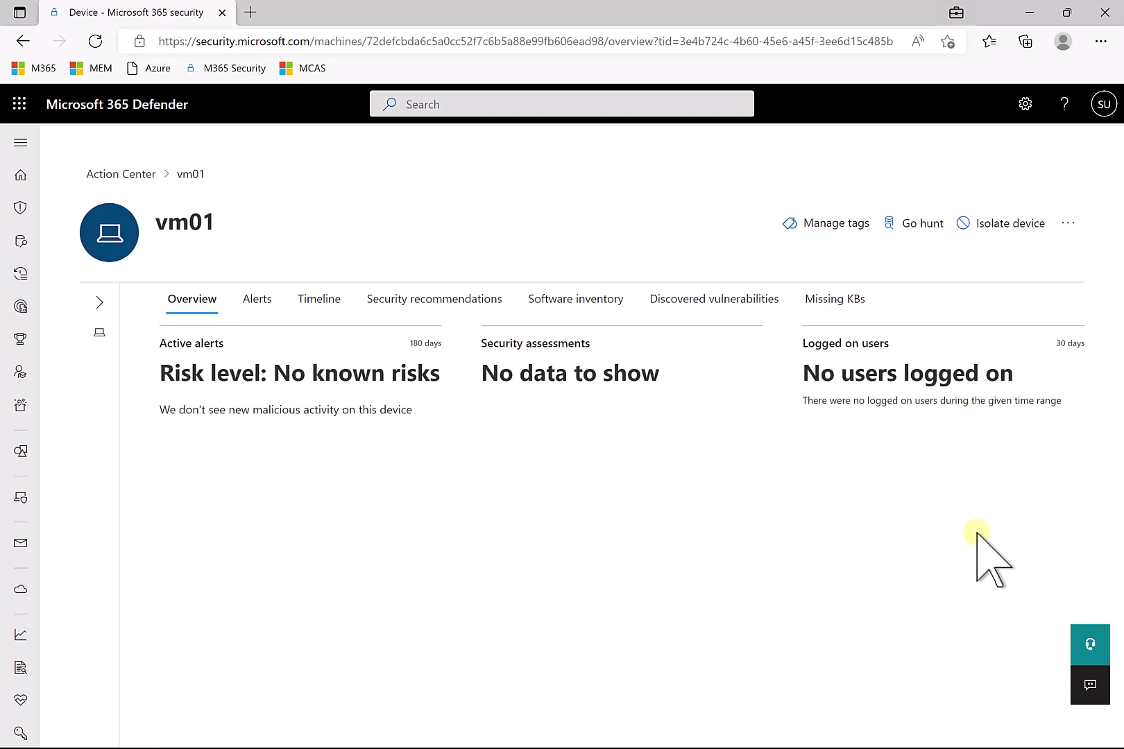
click(982, 237)
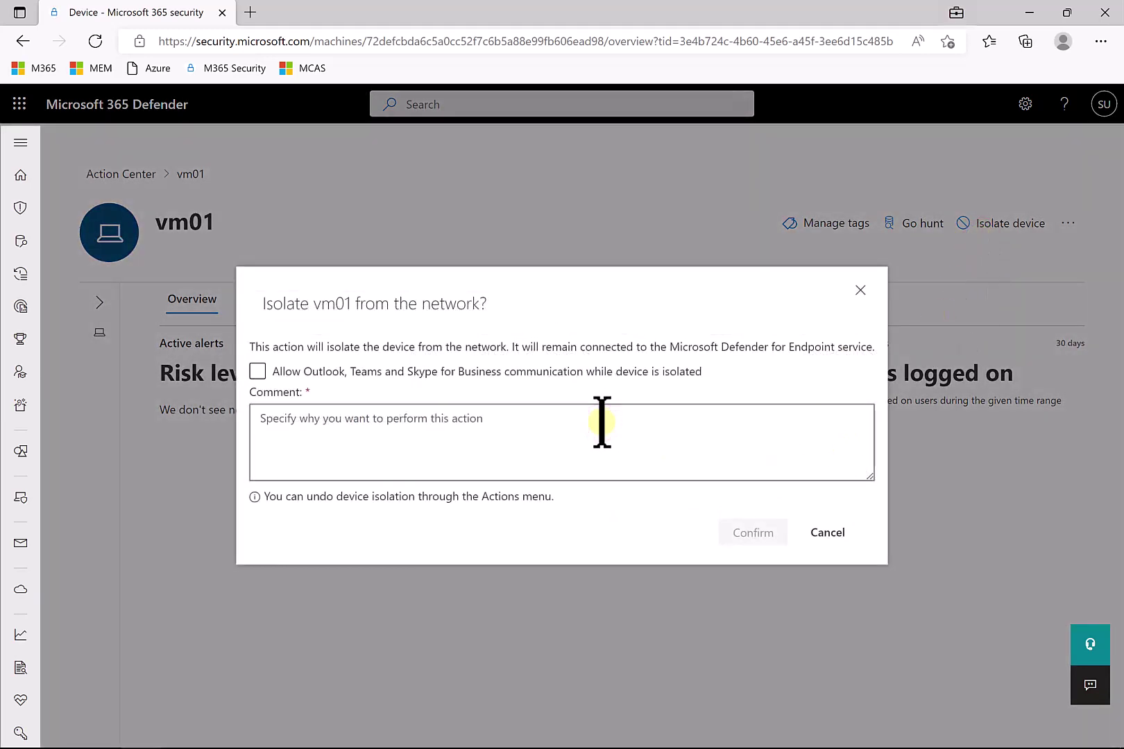
text(Test)
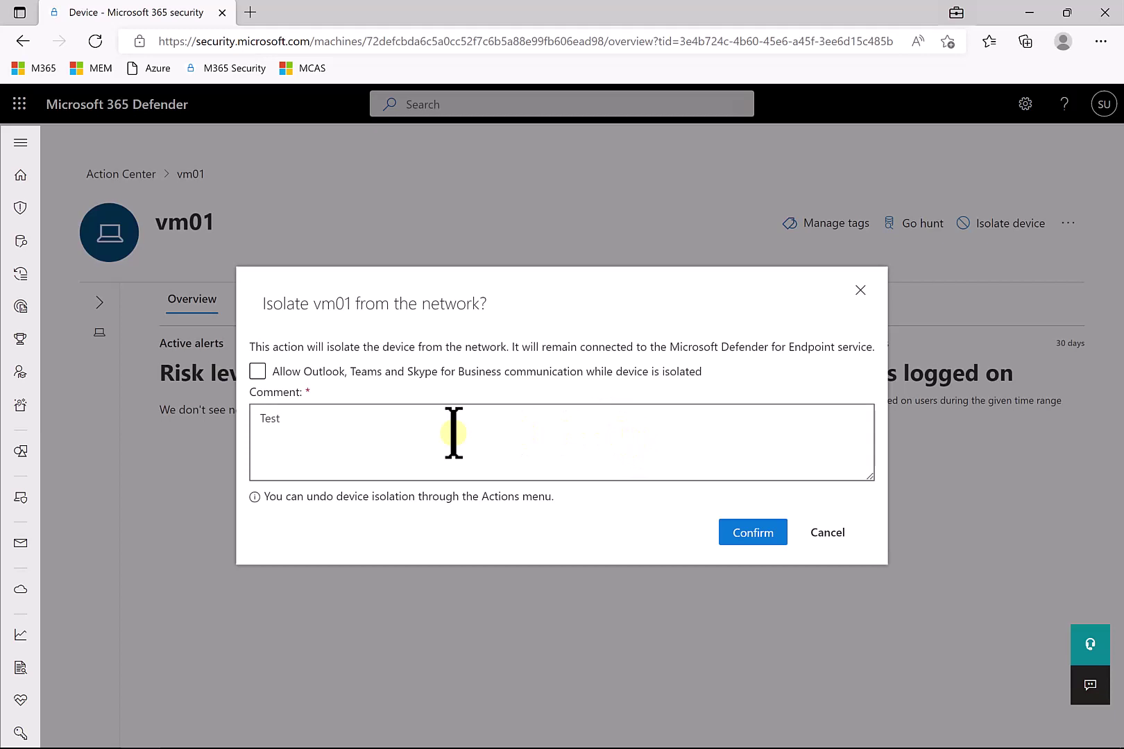
click(308, 374)
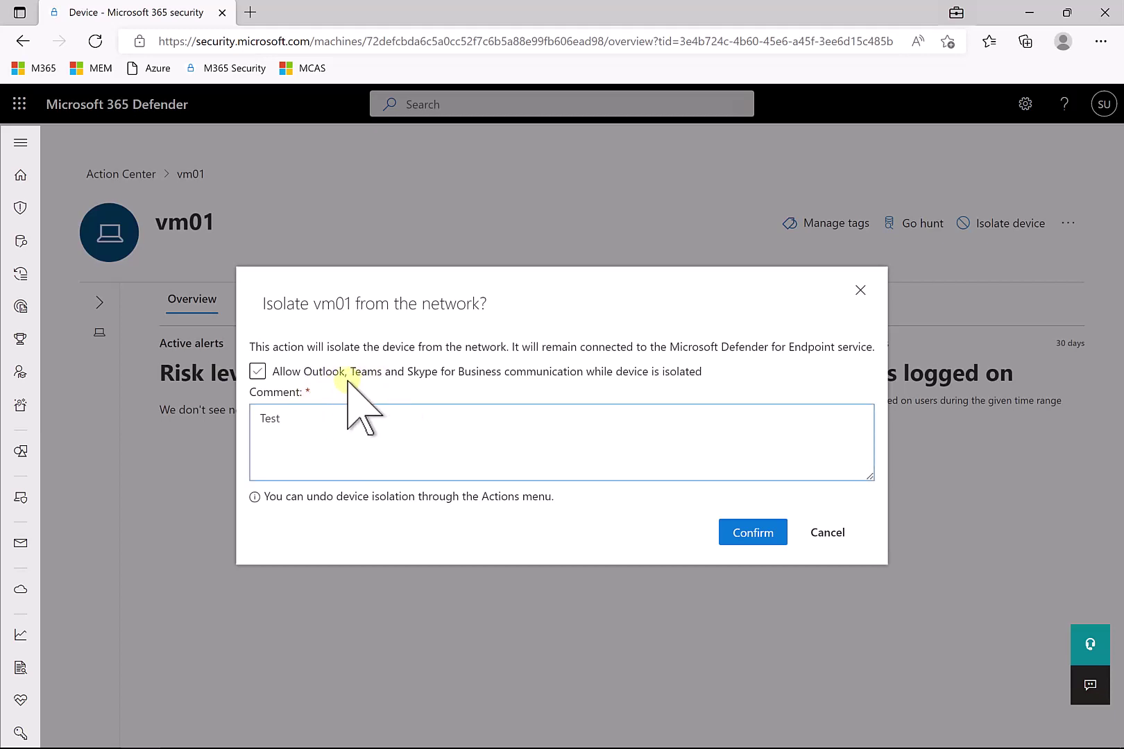
click(435, 378)
click(753, 534)
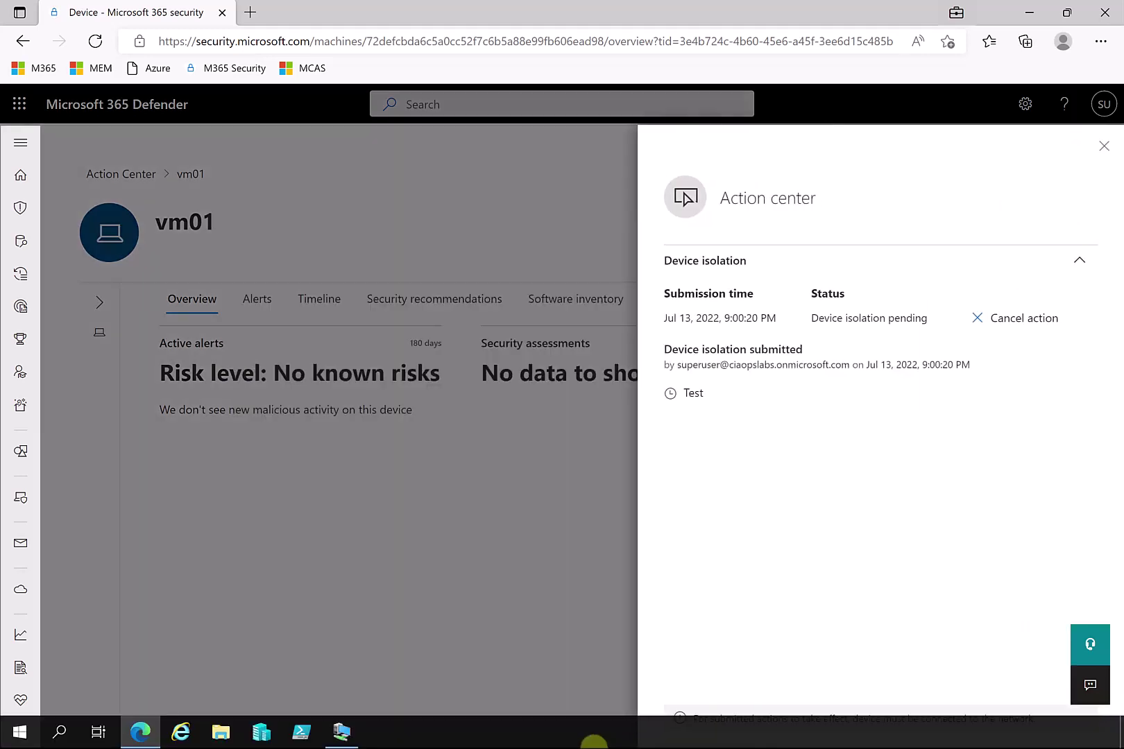
click(337, 741)
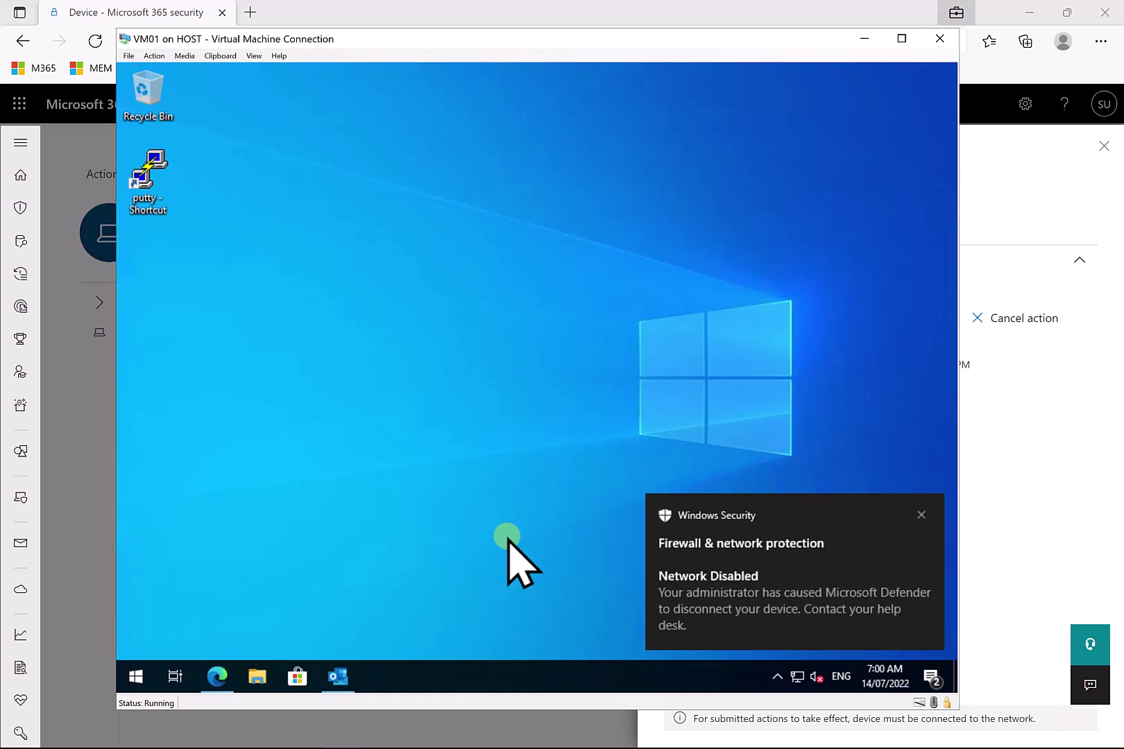
Step: Reload the microsoft.com and Office Home tabs in Edge to confirm both are blocked, then close Edge
click(218, 677)
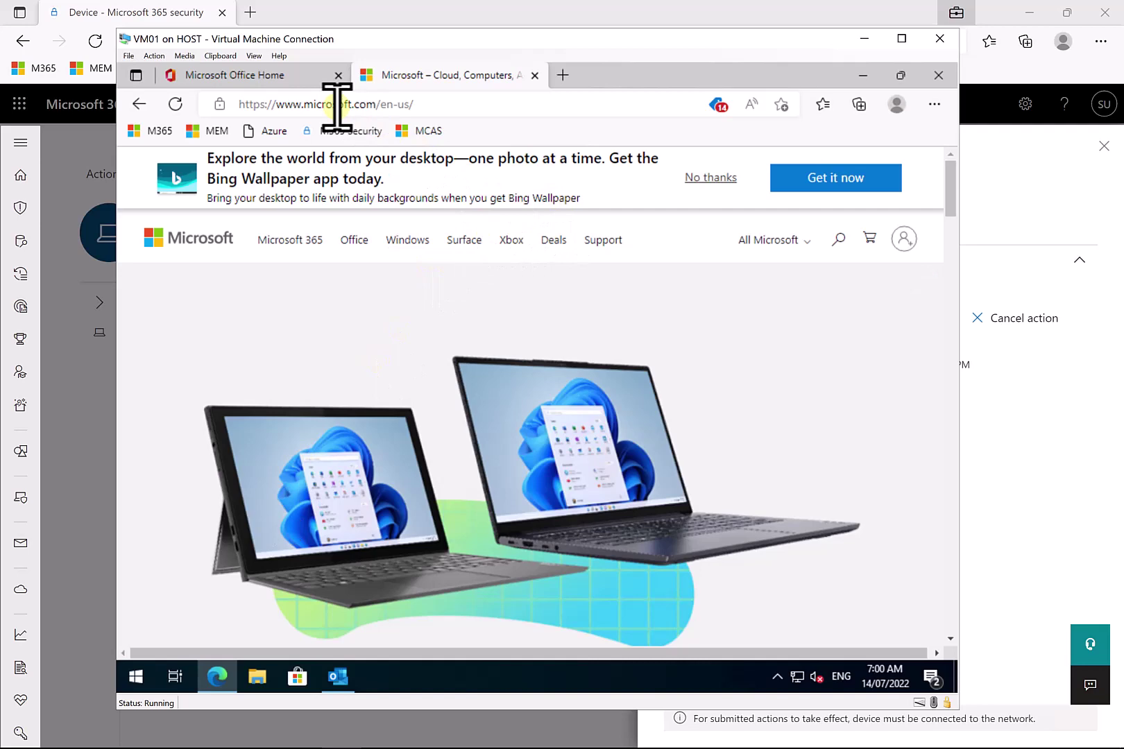
click(182, 104)
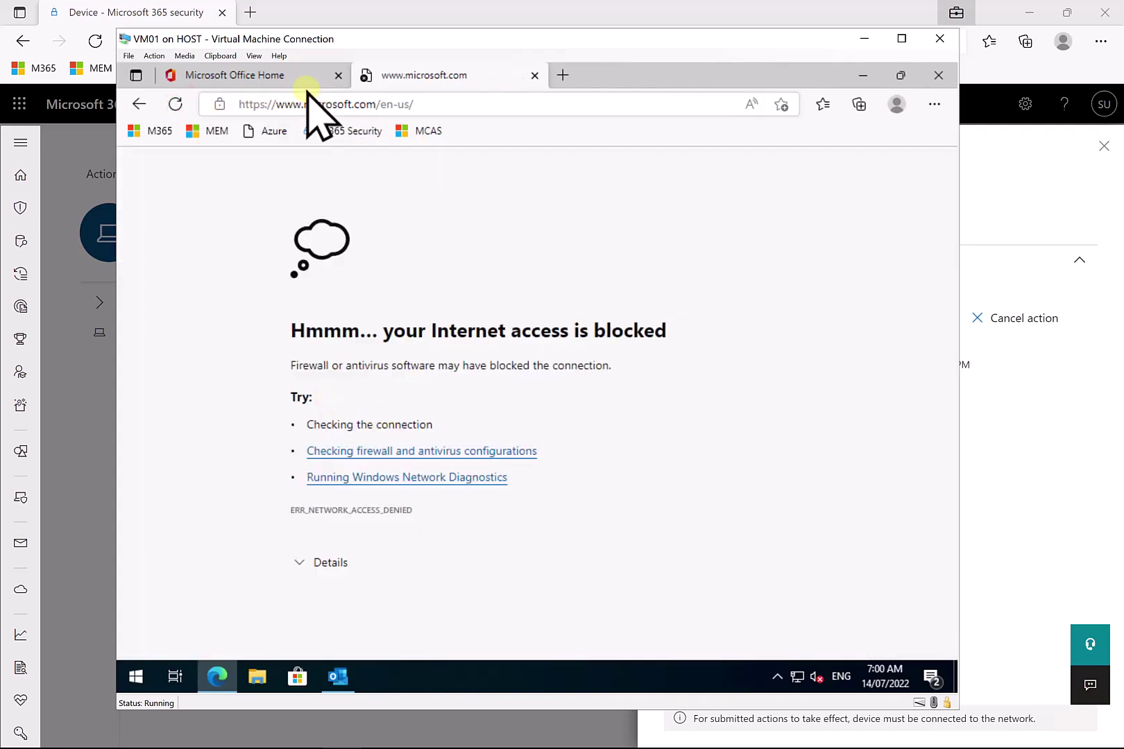
click(298, 78)
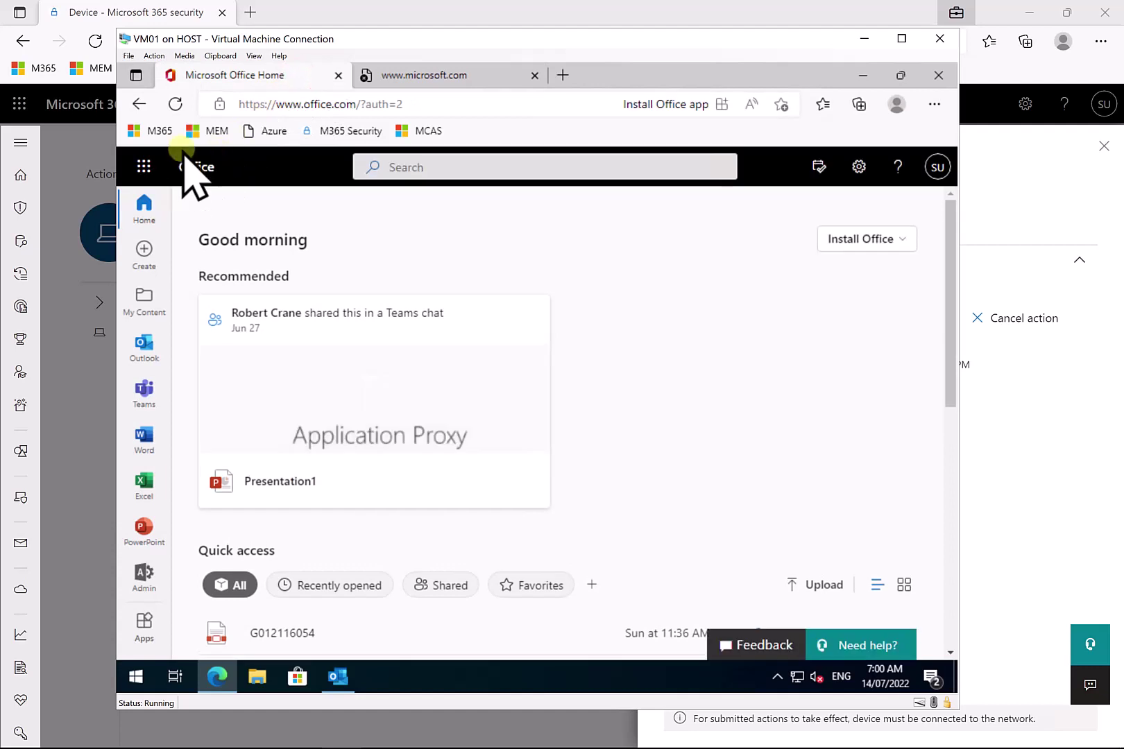
click(173, 104)
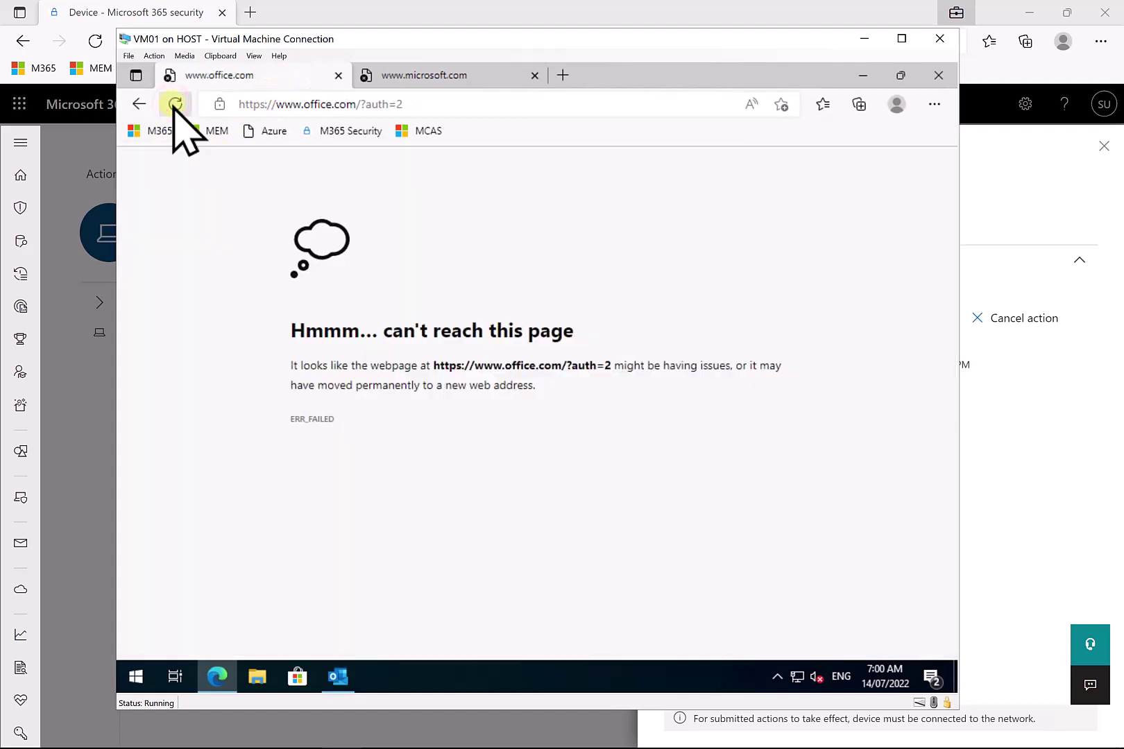
click(534, 74)
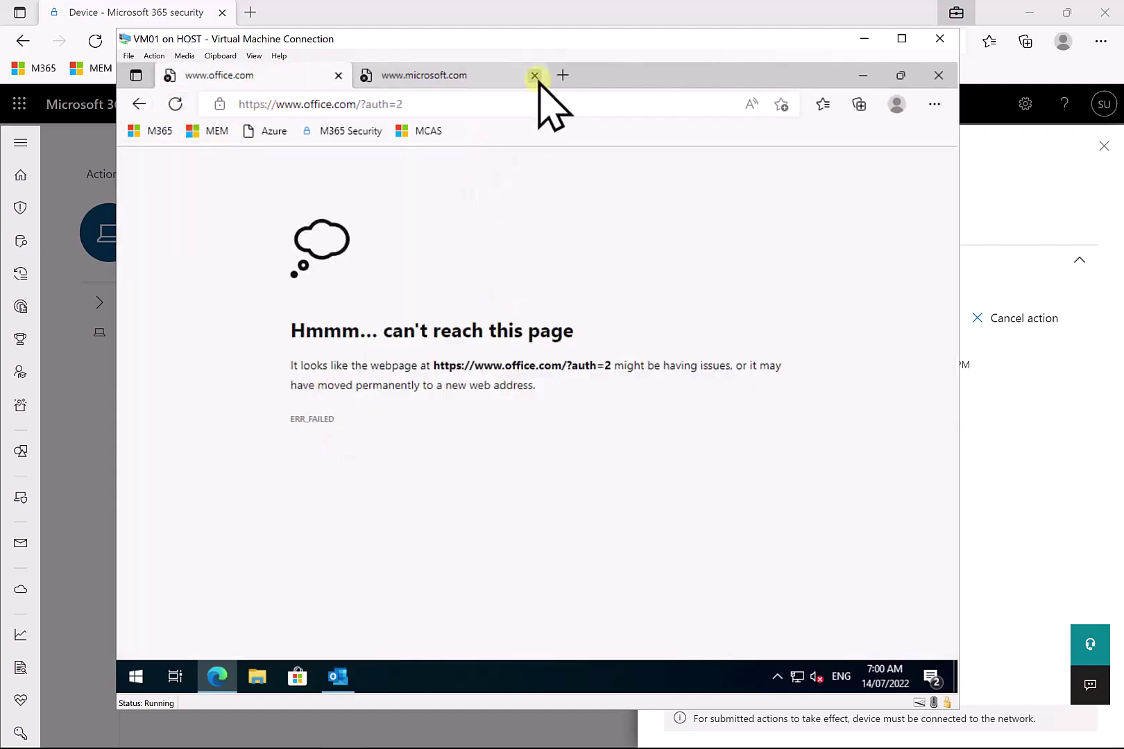
click(337, 75)
Step: Check Outlook and the resources (Z:) network drive in the isolated VM, then close them
click(337, 676)
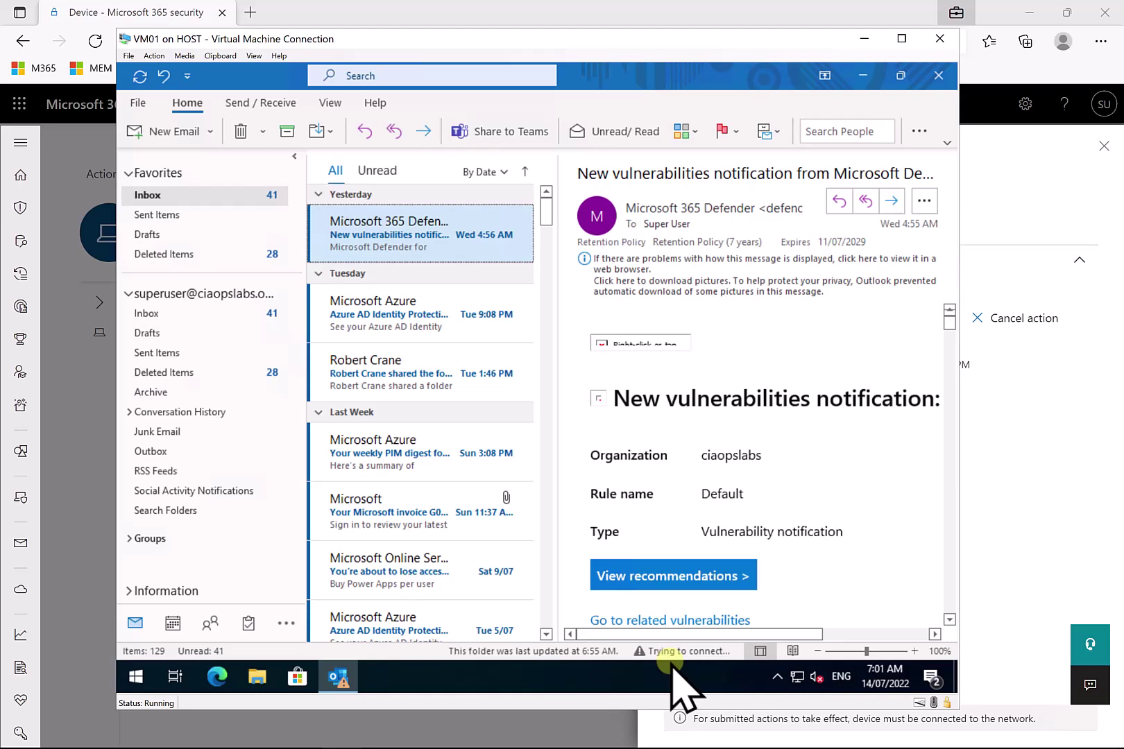
click(860, 74)
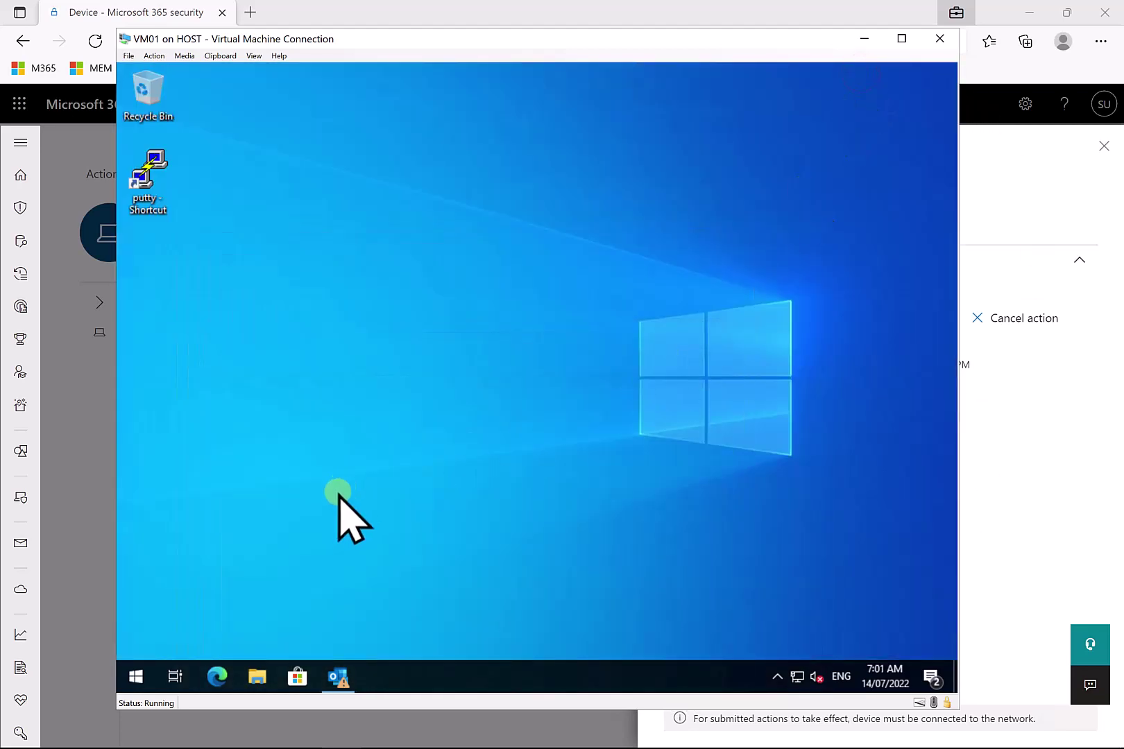
click(248, 678)
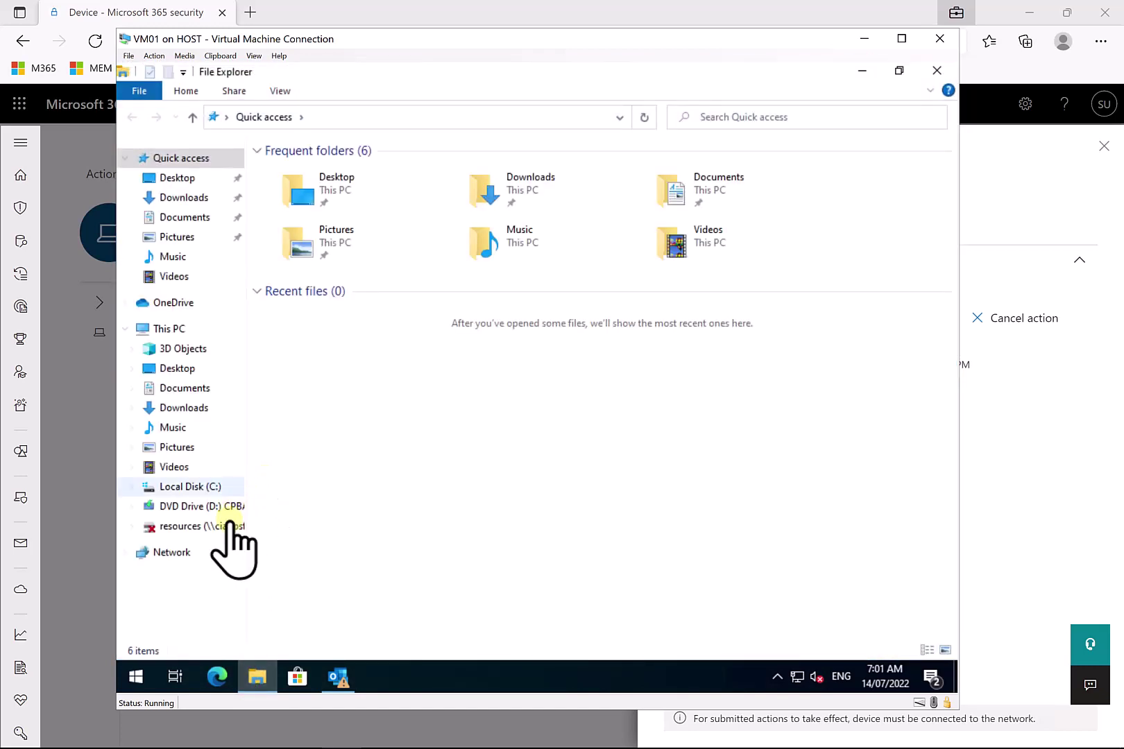
click(223, 525)
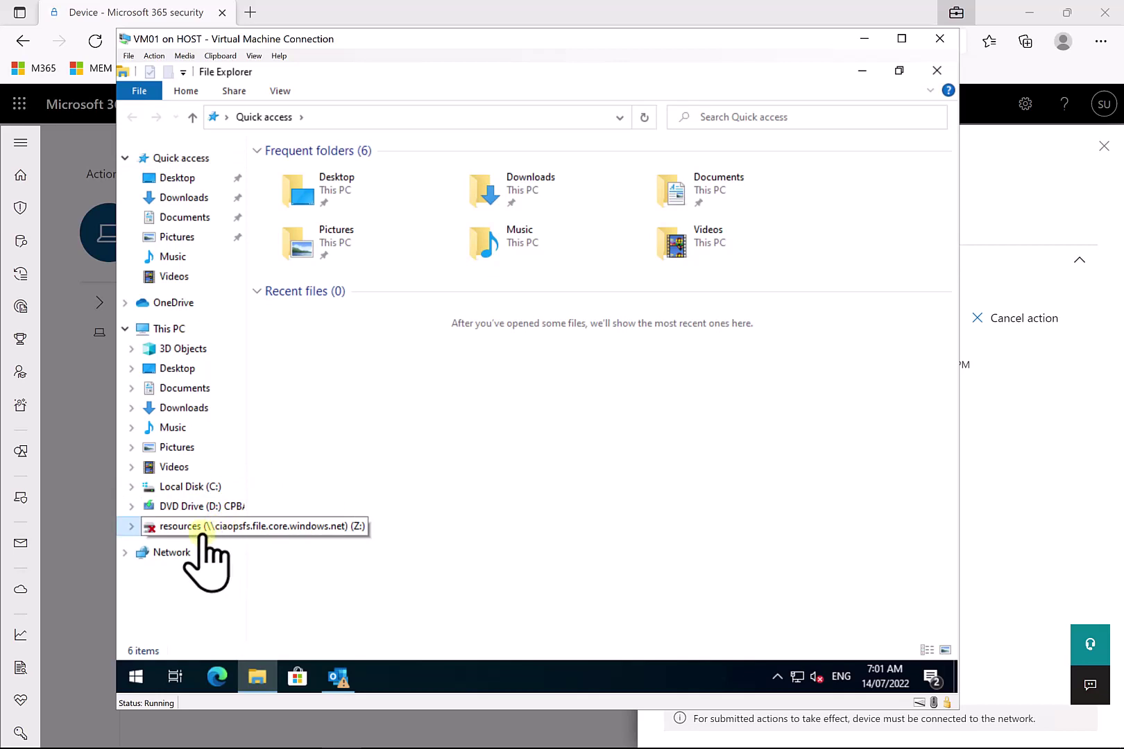
click(175, 532)
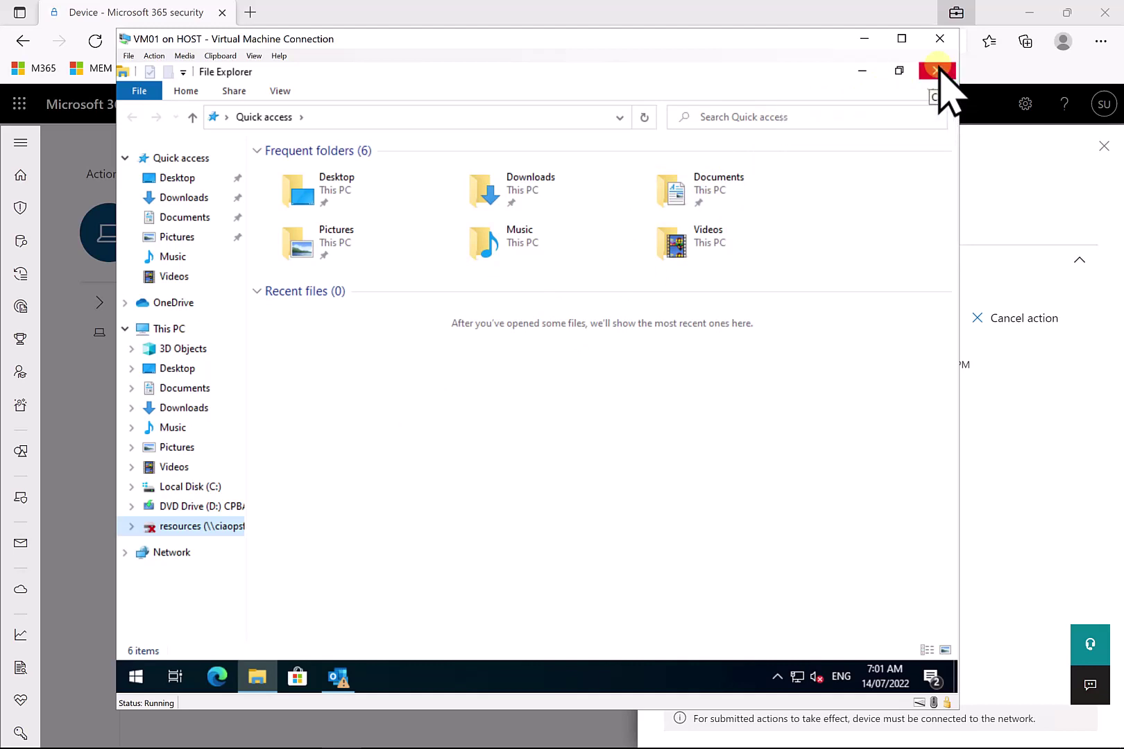
click(938, 64)
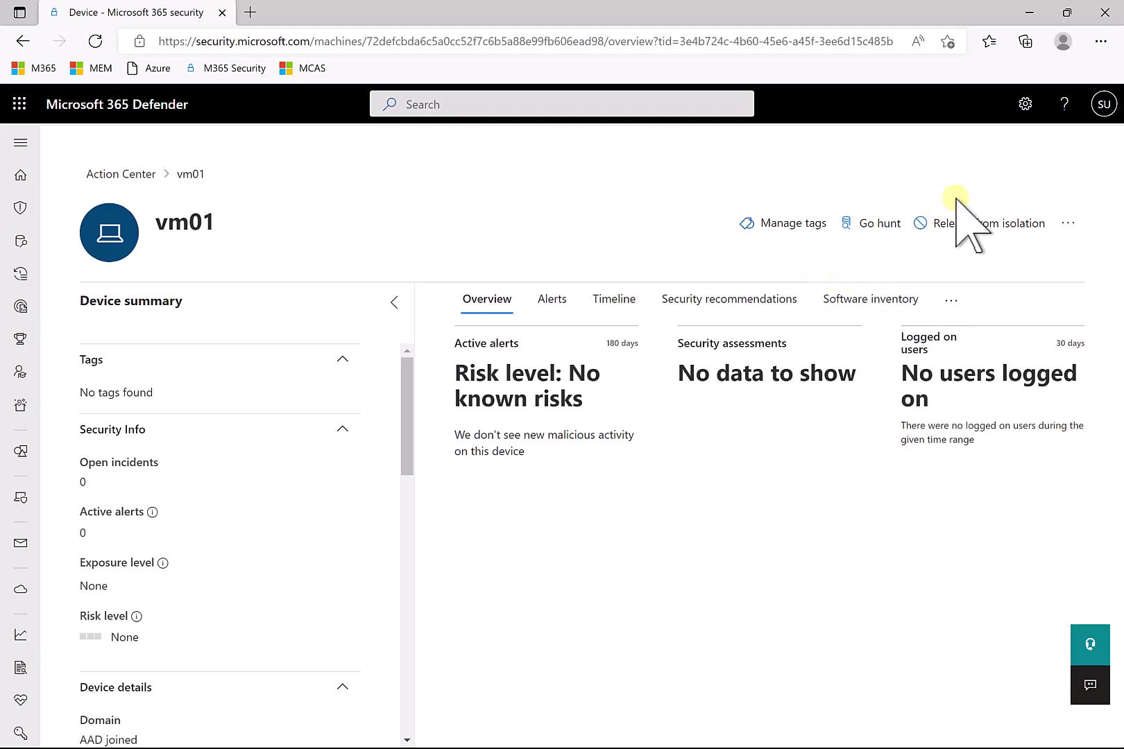
click(1064, 223)
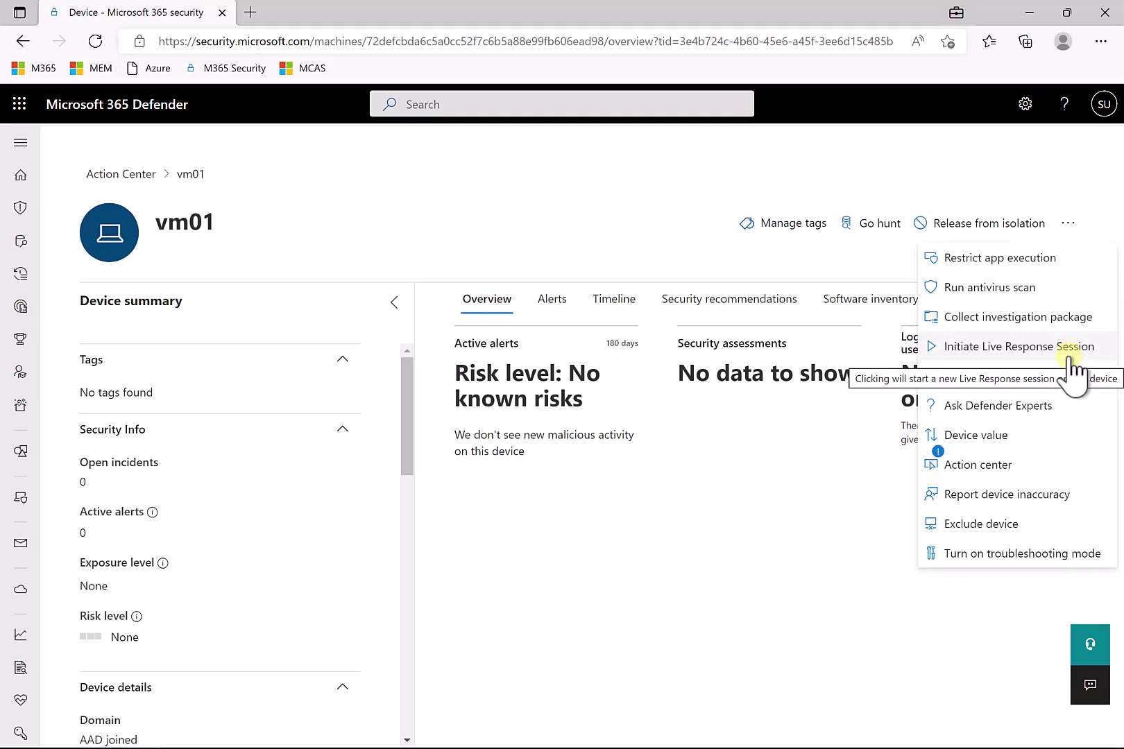
click(645, 178)
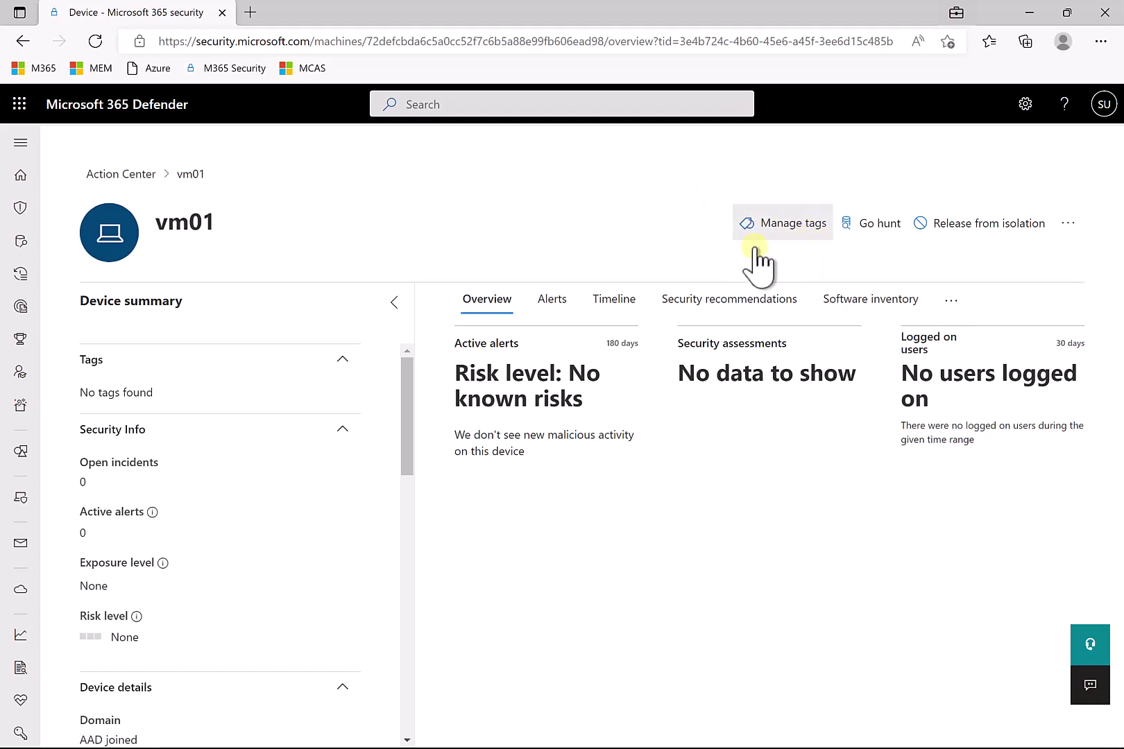
Step: Release vm01 from isolation with the reason 'Test' and close the Action center panel
click(961, 227)
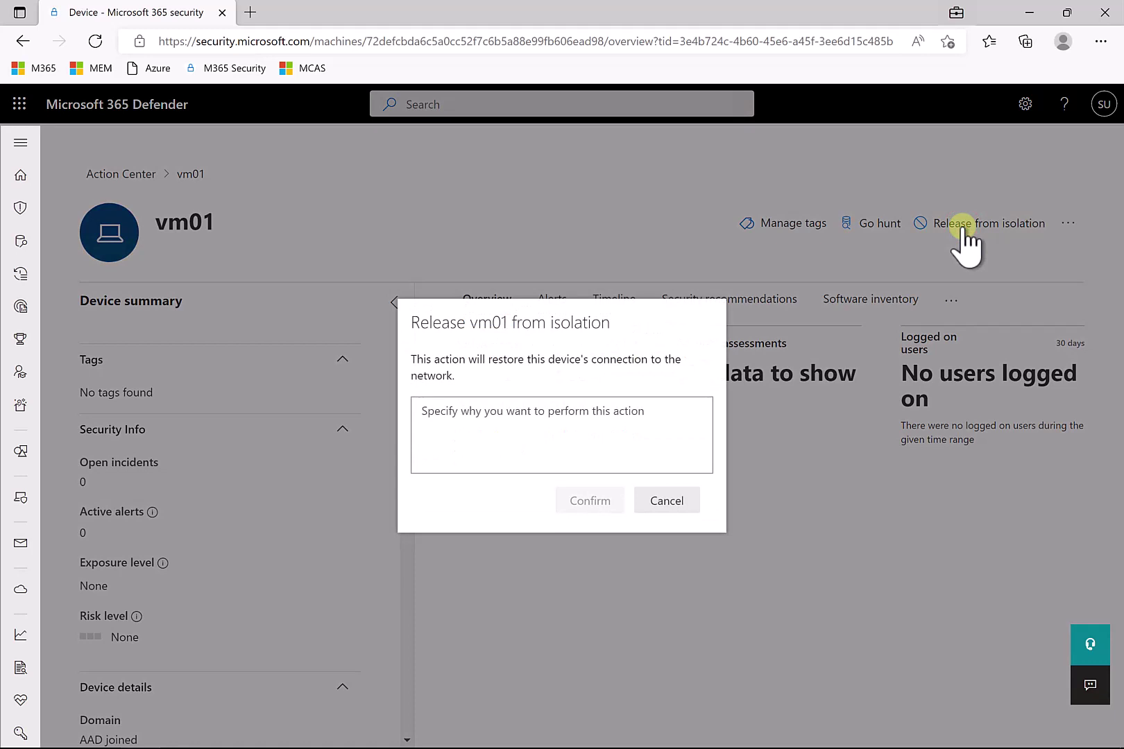
click(568, 409)
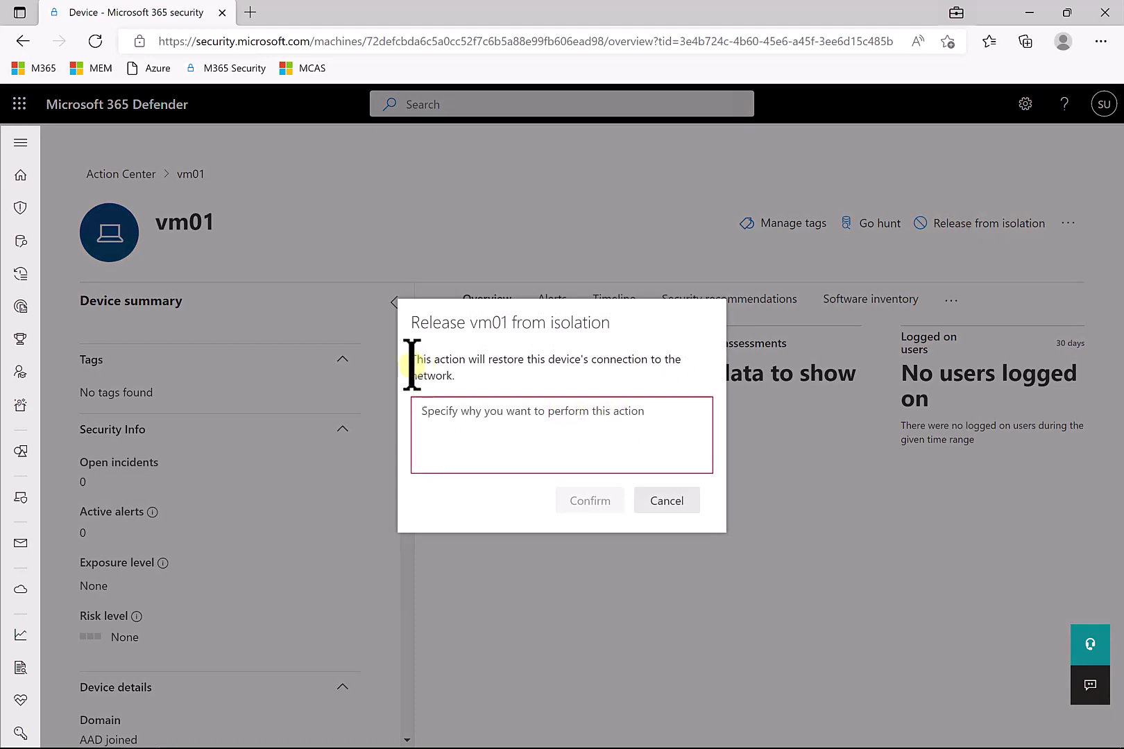
click(479, 412)
text(Test)
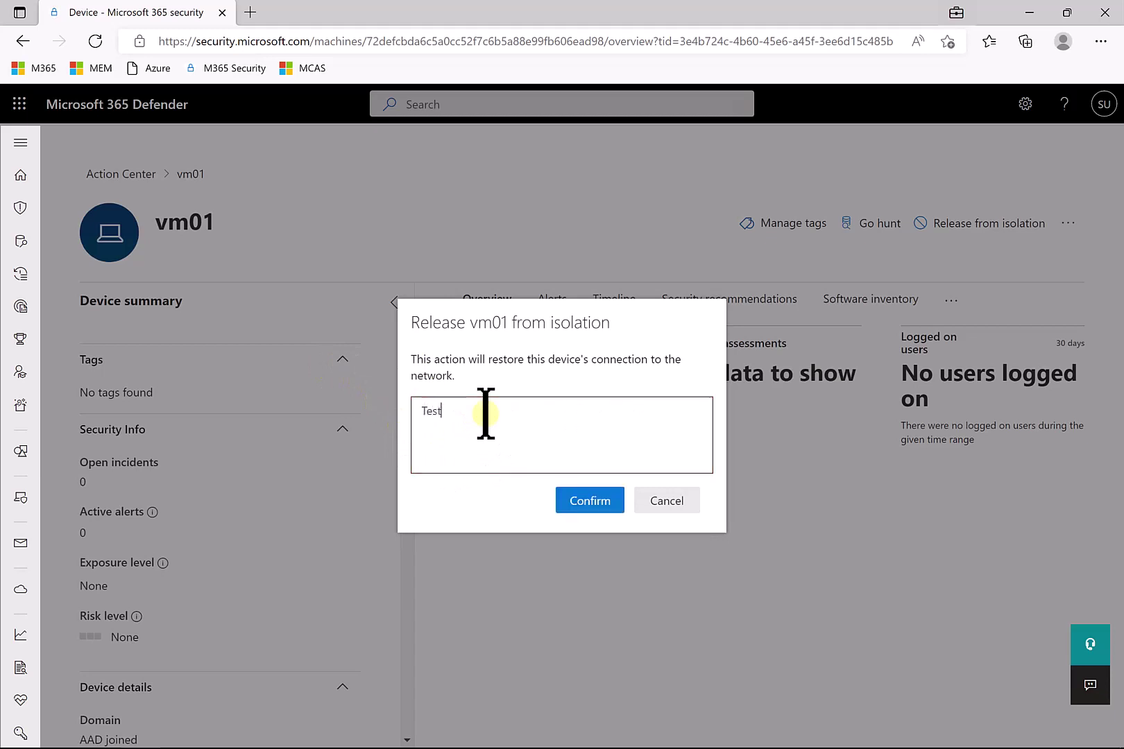
click(589, 510)
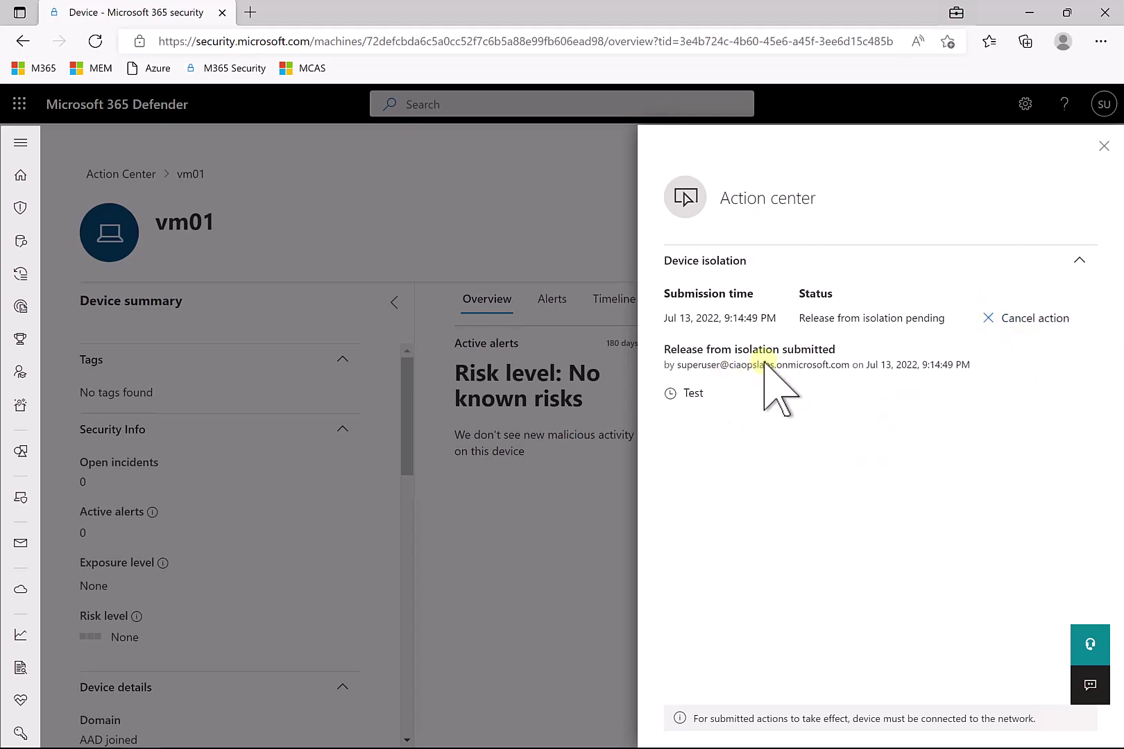
click(1104, 147)
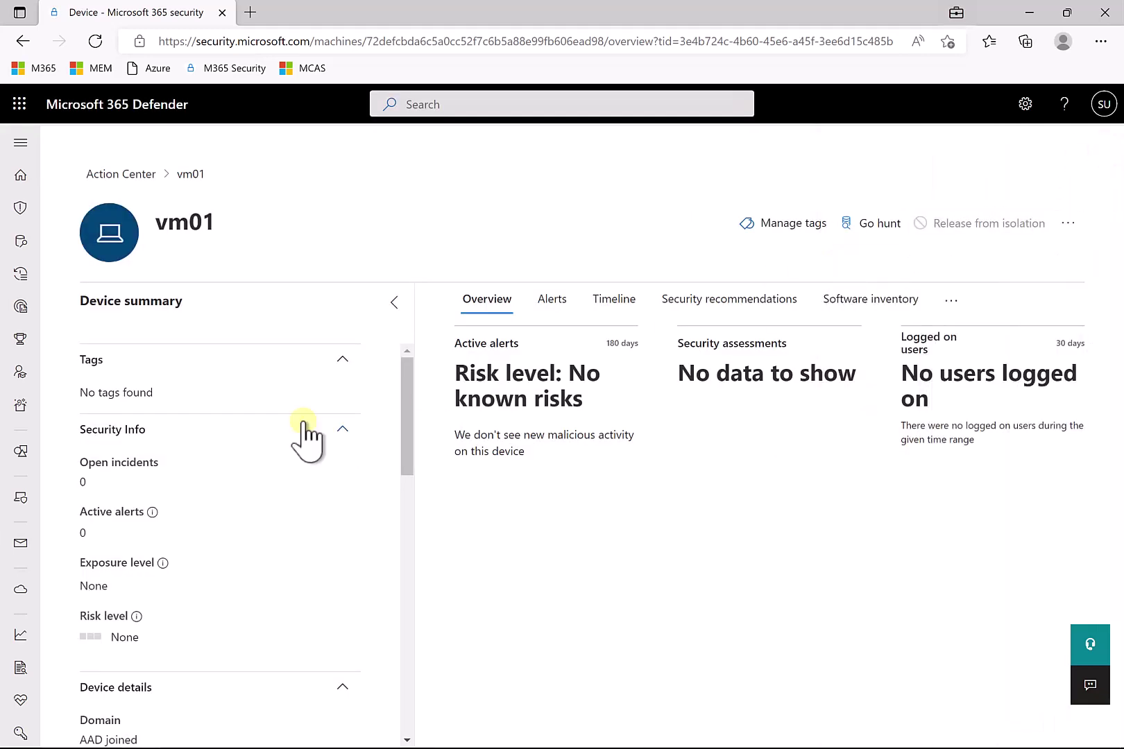
Step: Show the Action center History tab listing vm01's isolate and stop-isolation entries
click(20, 142)
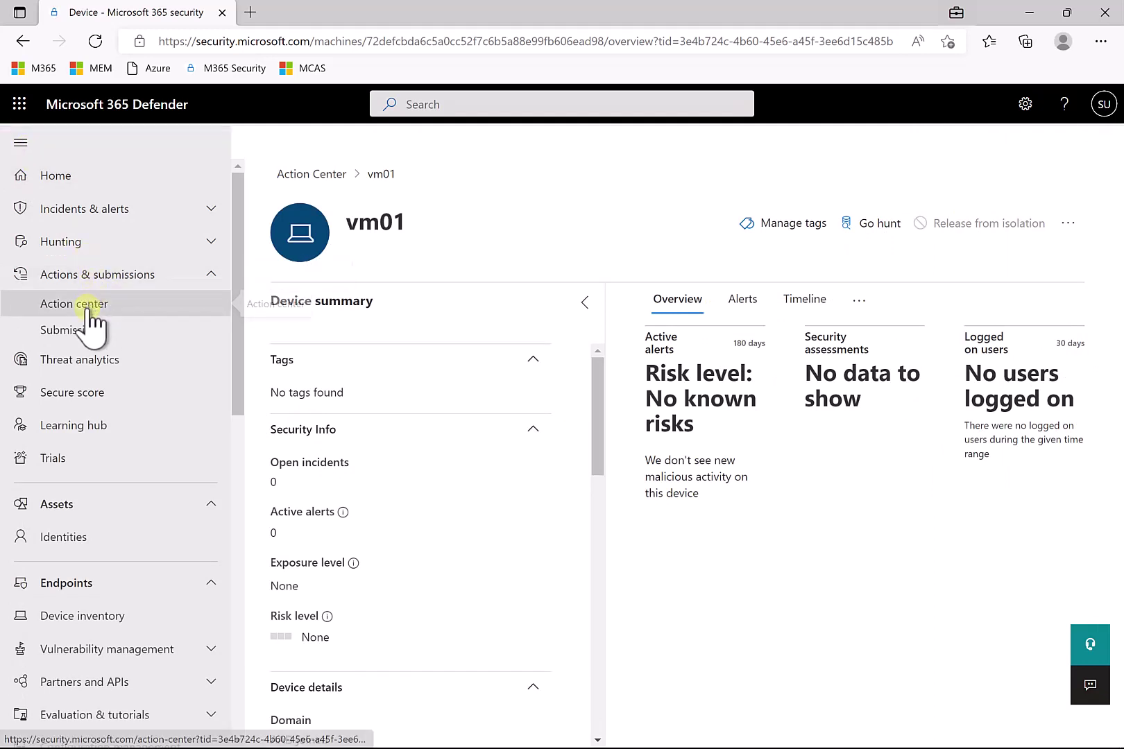
click(89, 309)
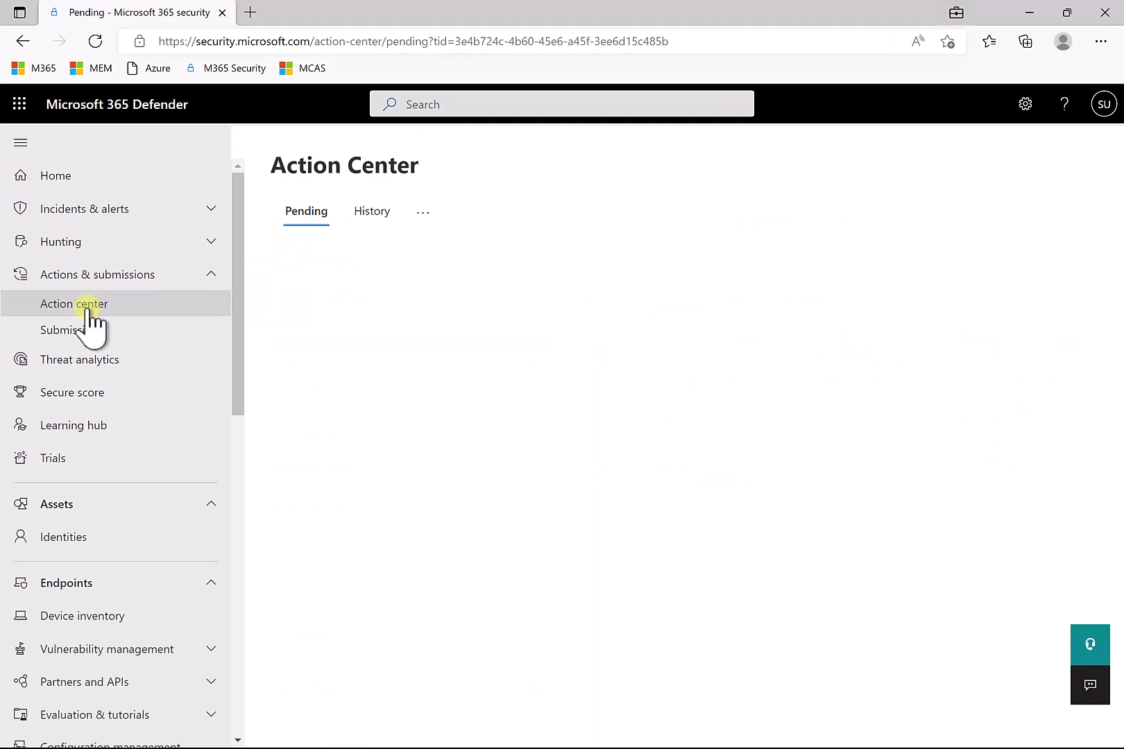
click(376, 208)
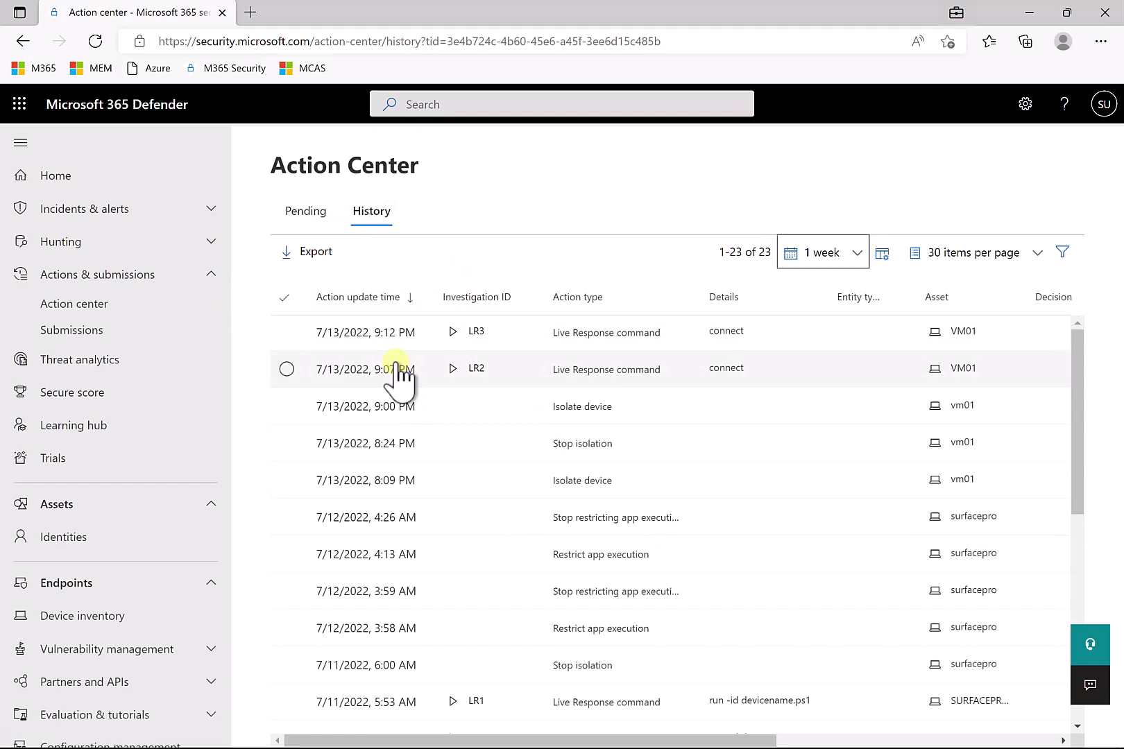
scroll(396, 375, down, 5)
scroll(396, 375, up, 5)
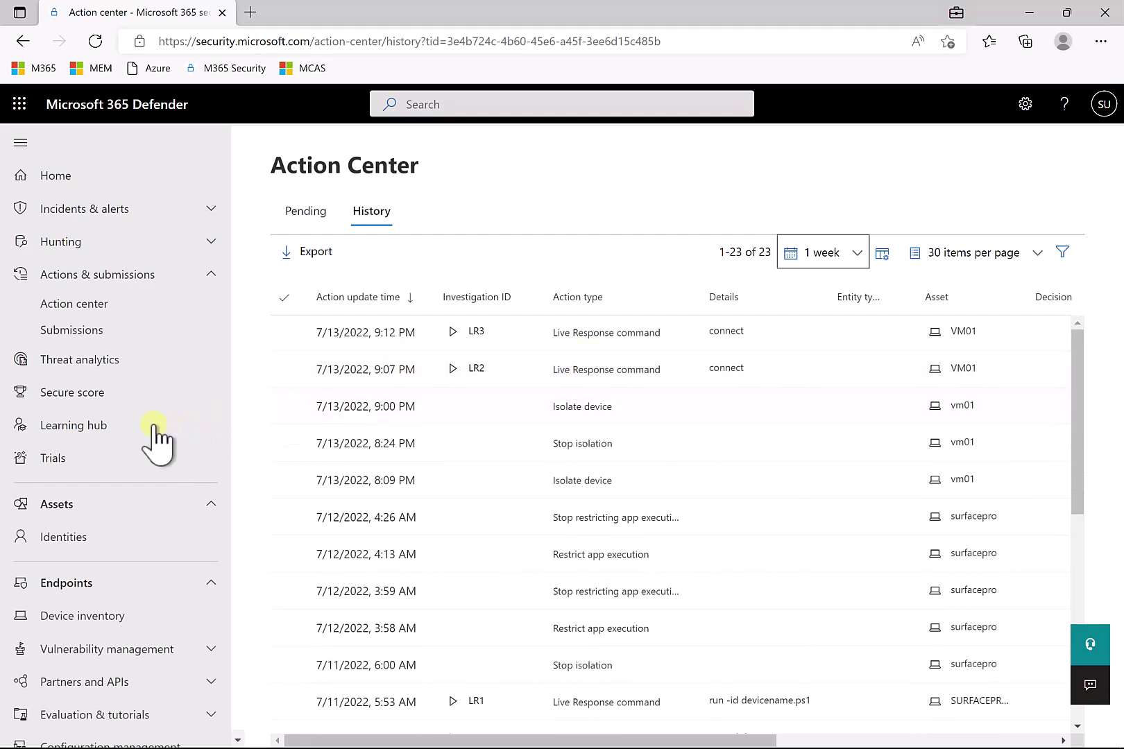
click(108, 617)
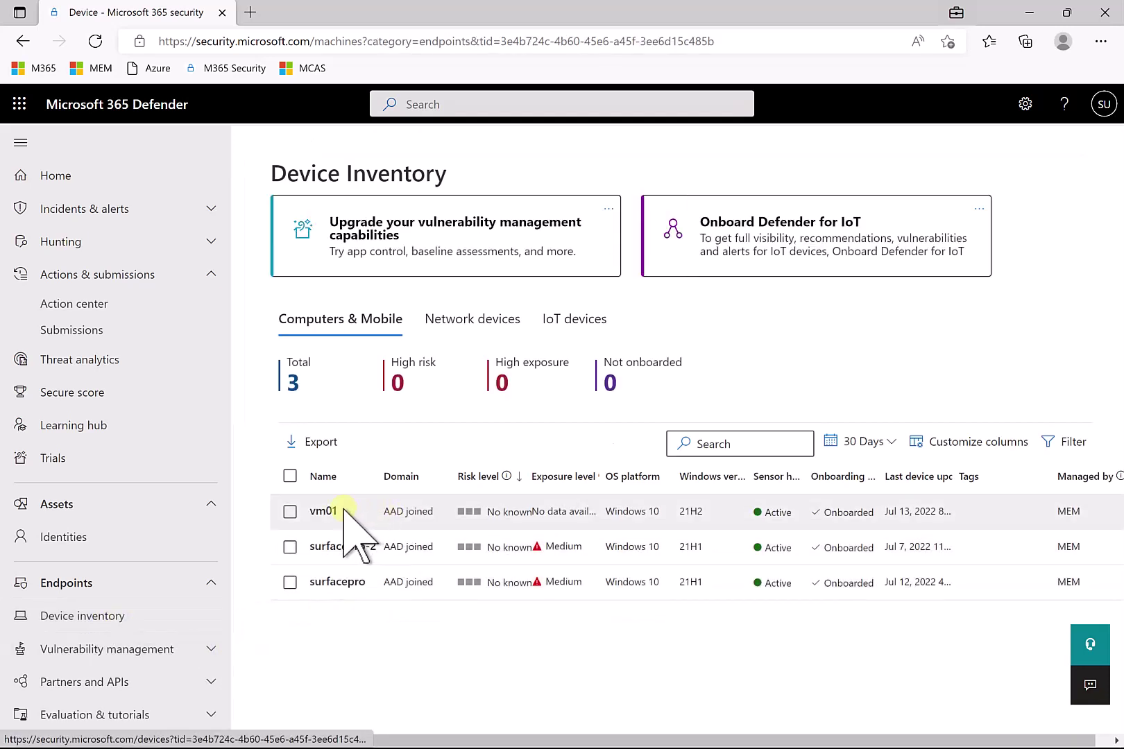
click(326, 512)
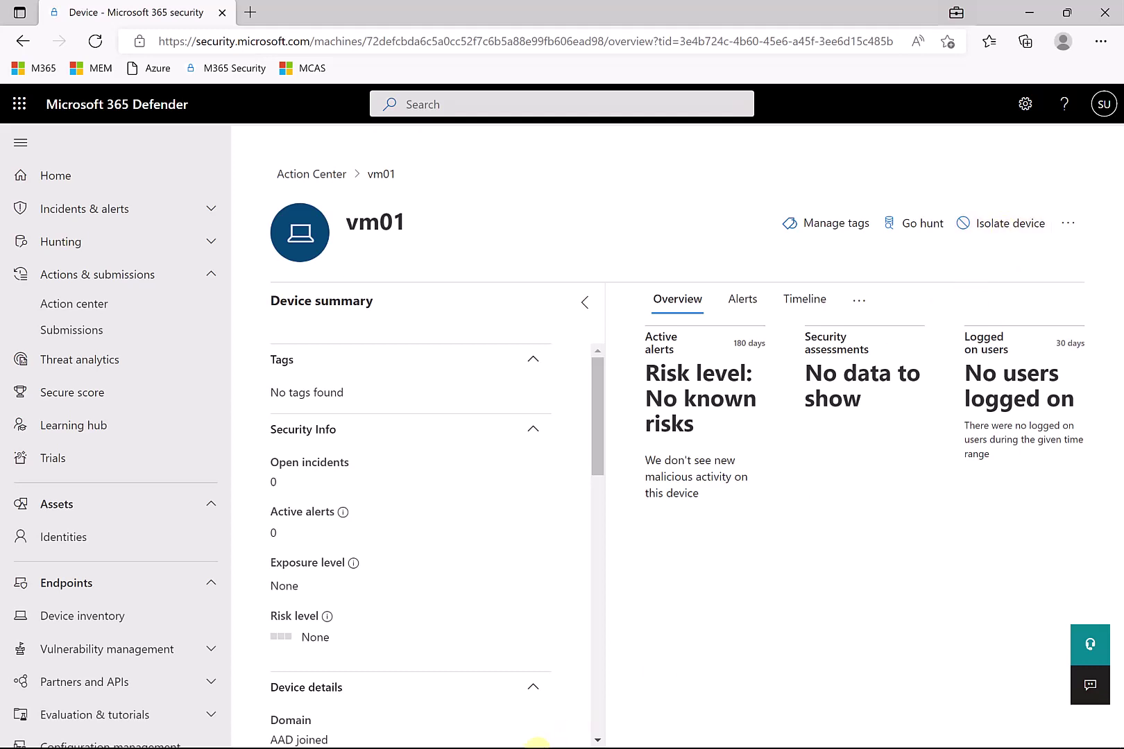
mouse_move(477, 744)
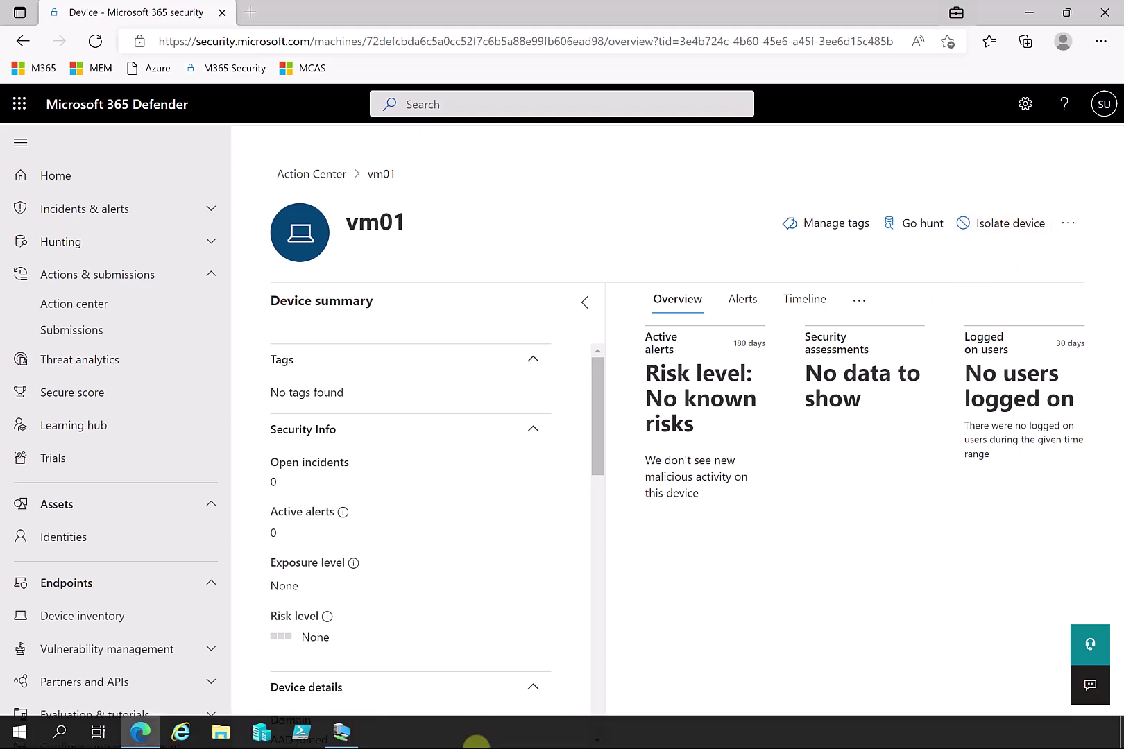
Step: In VM01, launch Edge and load the Microsoft 365 home page from the M365 bookmark
click(351, 739)
click(217, 679)
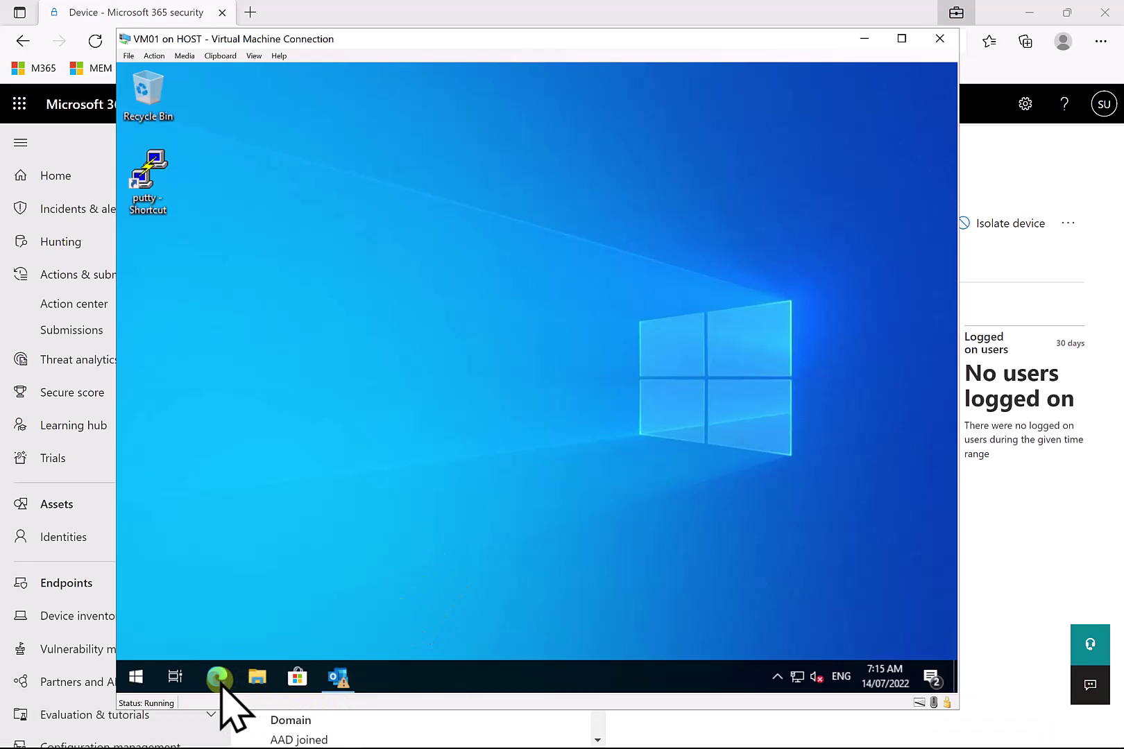
click(217, 680)
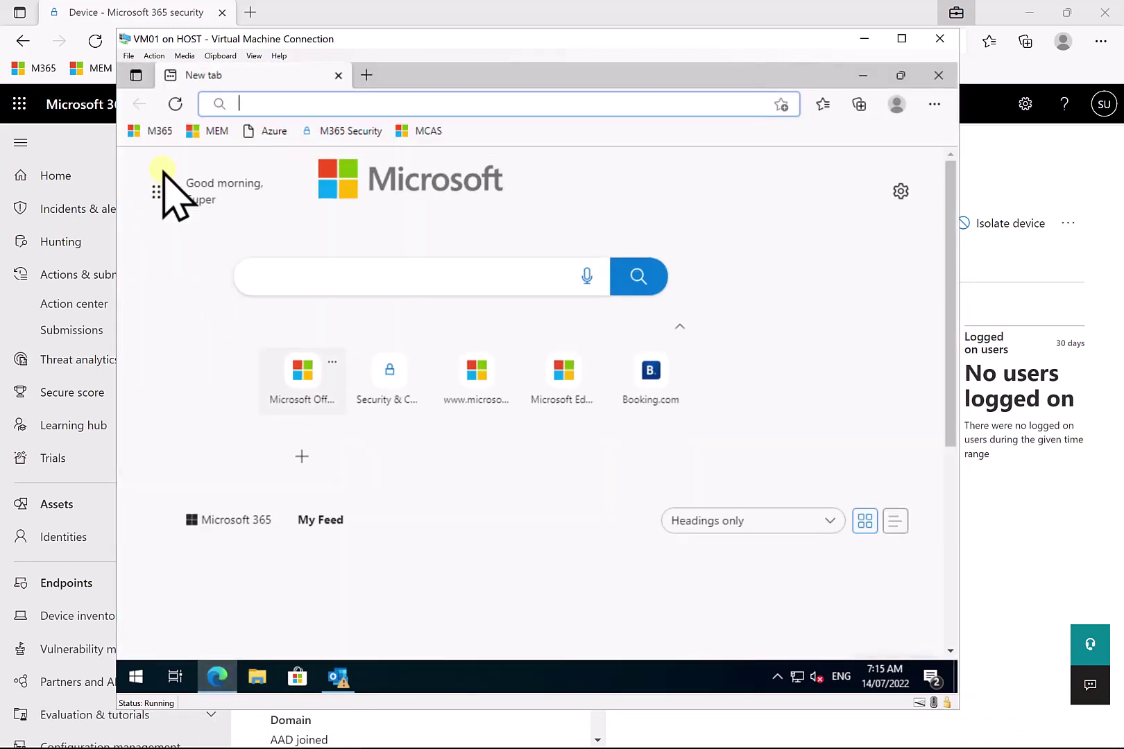
click(152, 132)
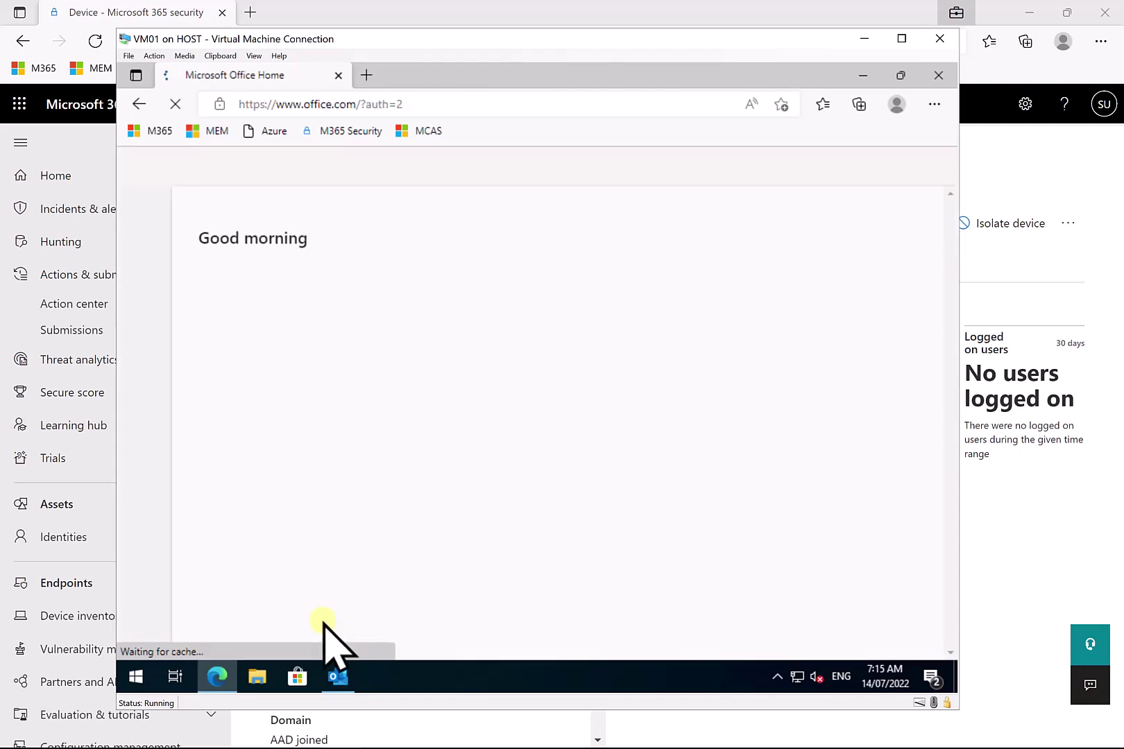
Step: Check the Outlook inbox and open the data folder on the resources (Z:) drive
click(339, 684)
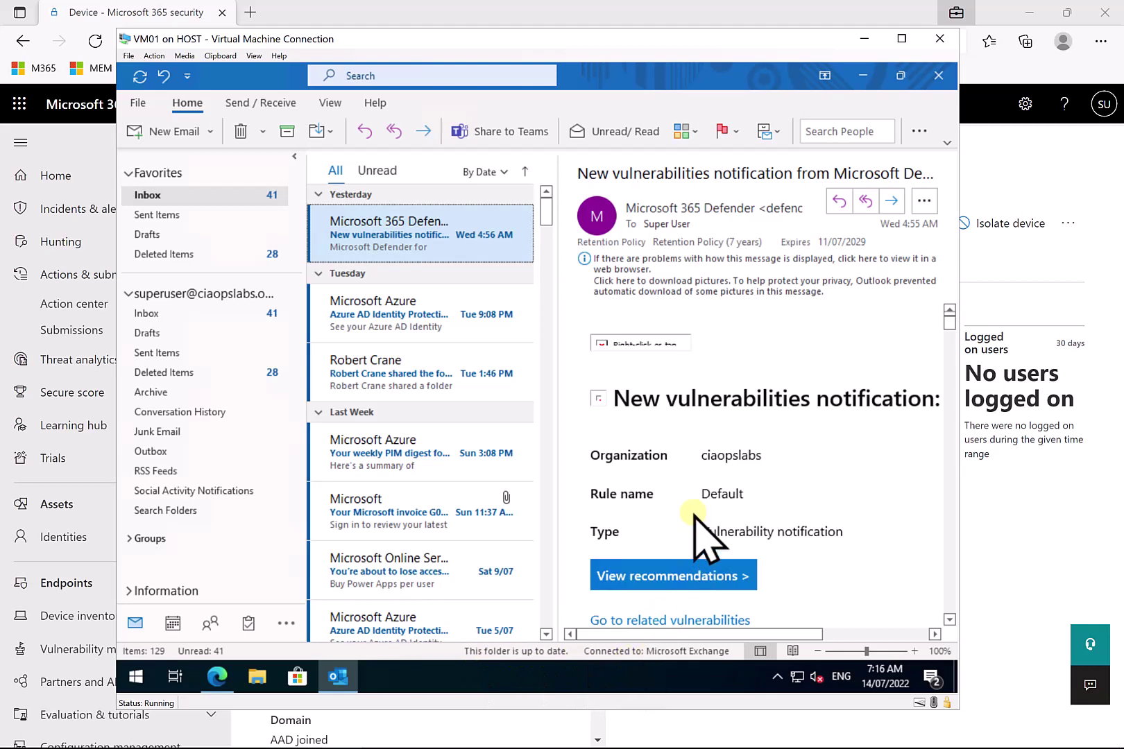
click(256, 681)
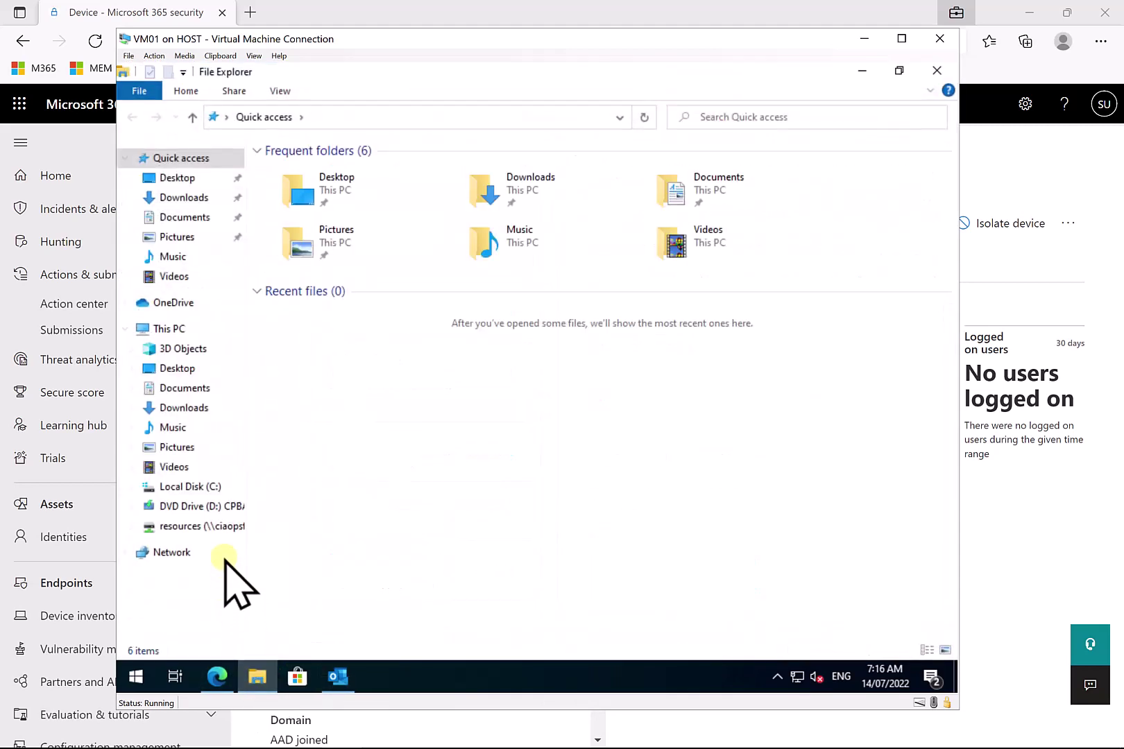
click(221, 526)
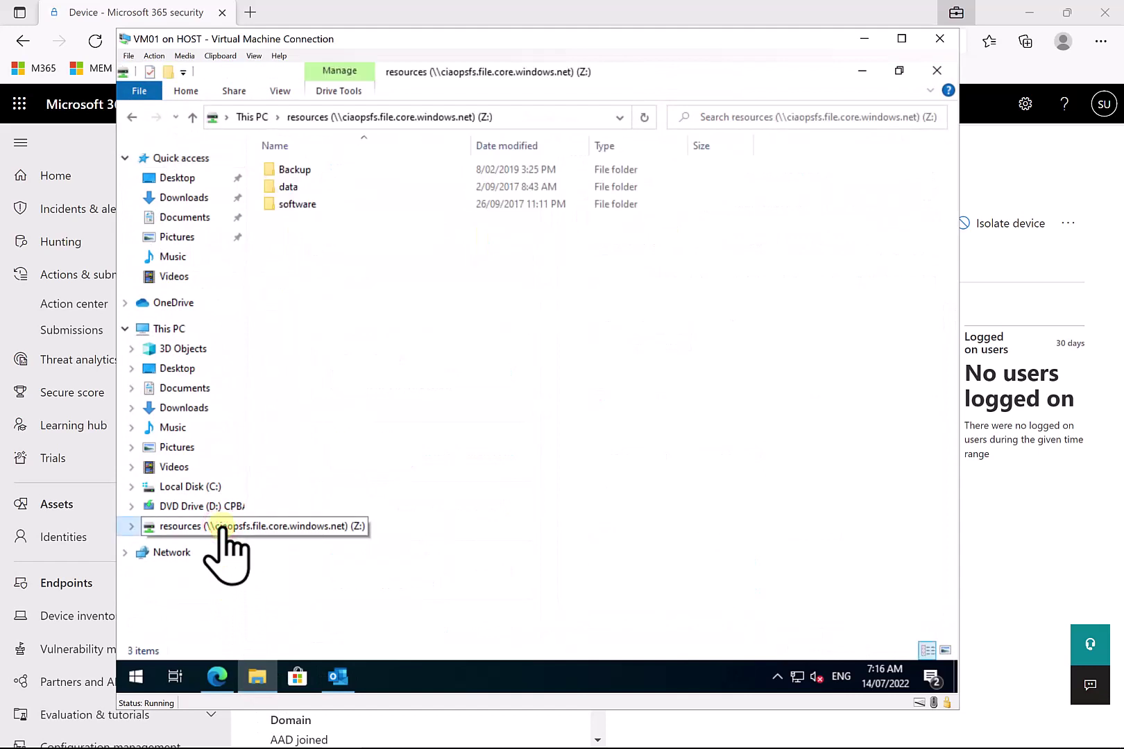
click(296, 186)
double_click(297, 186)
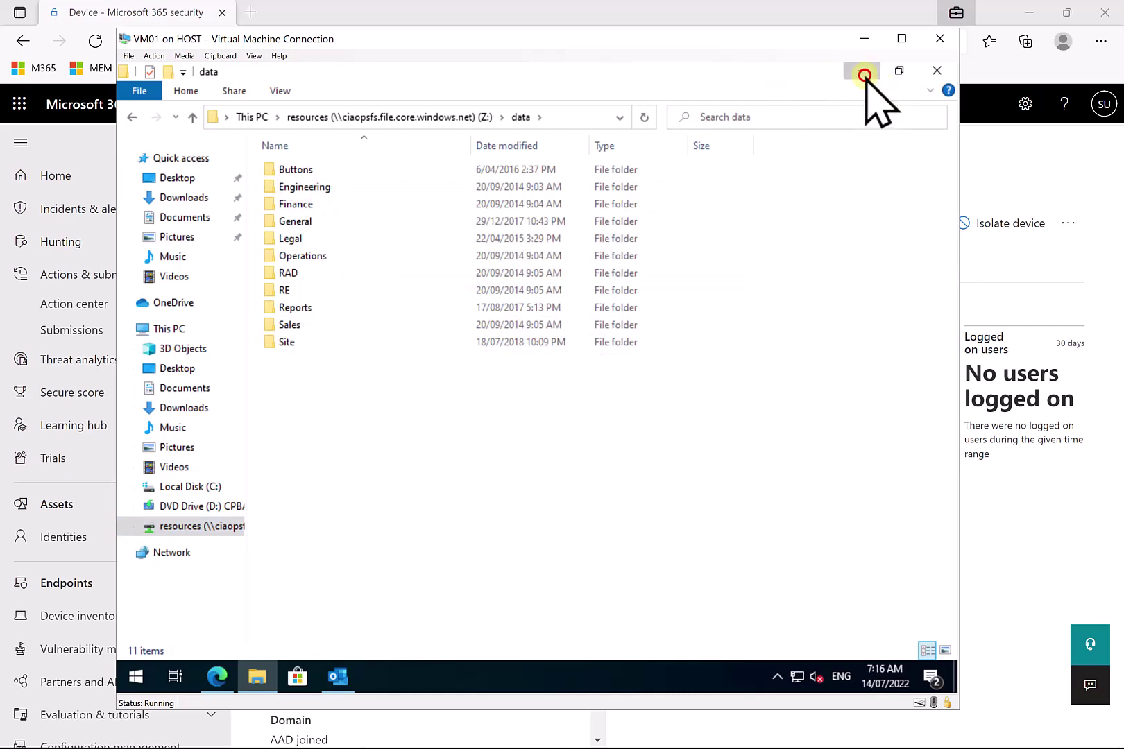
Step: Minimize File Explorer, and close Edge and Outlook inside VM01
click(864, 75)
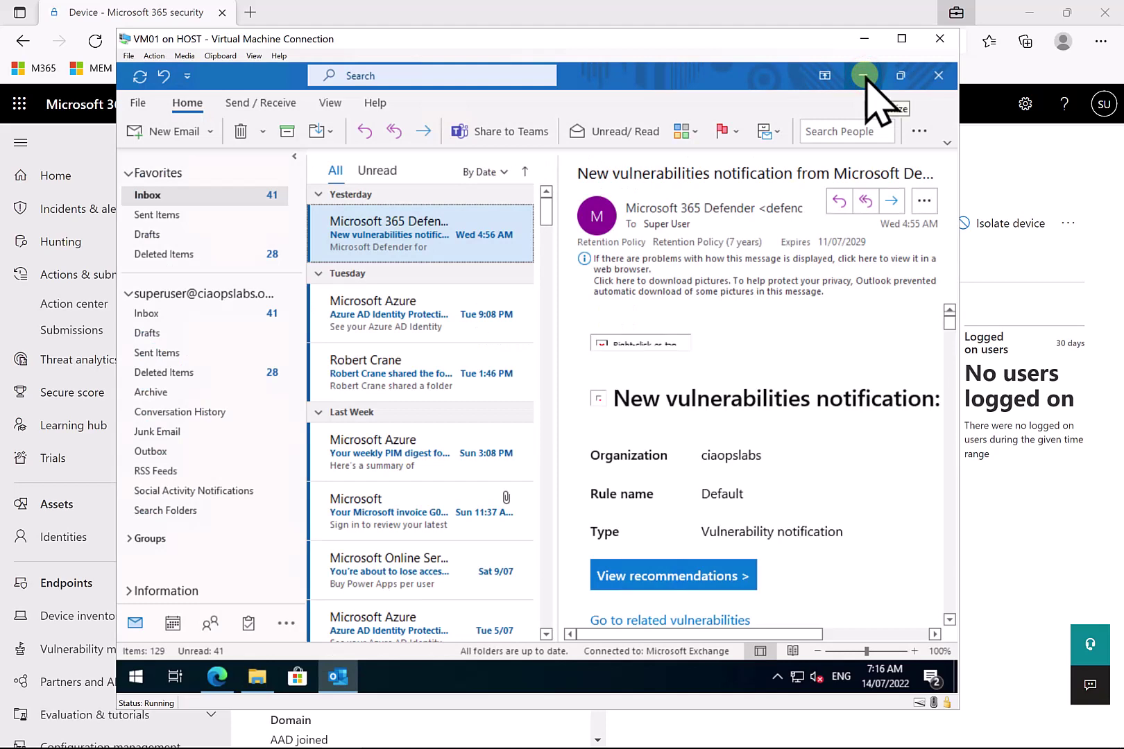
click(863, 75)
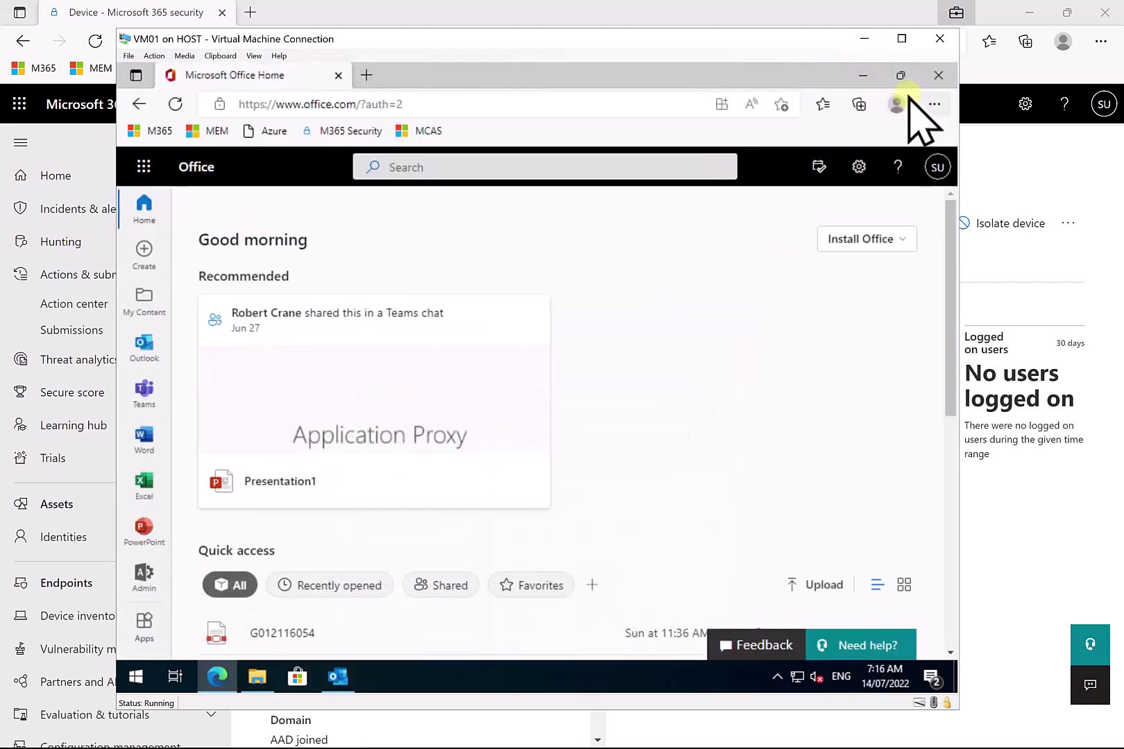
click(938, 75)
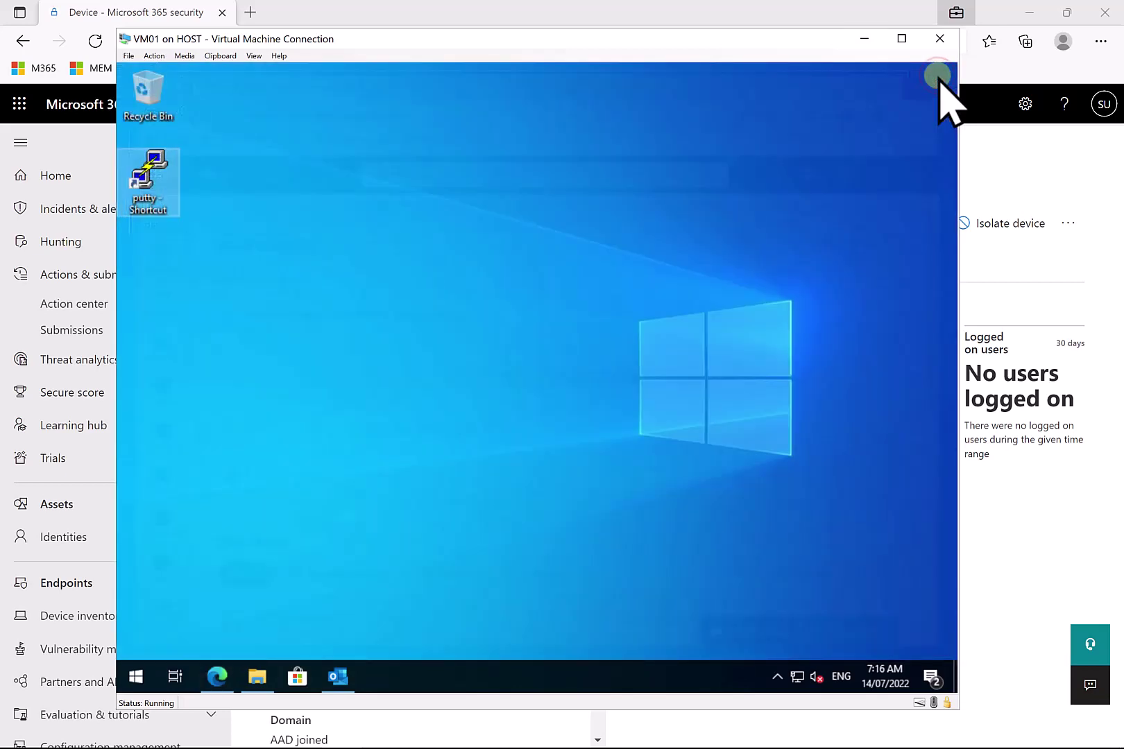
click(336, 676)
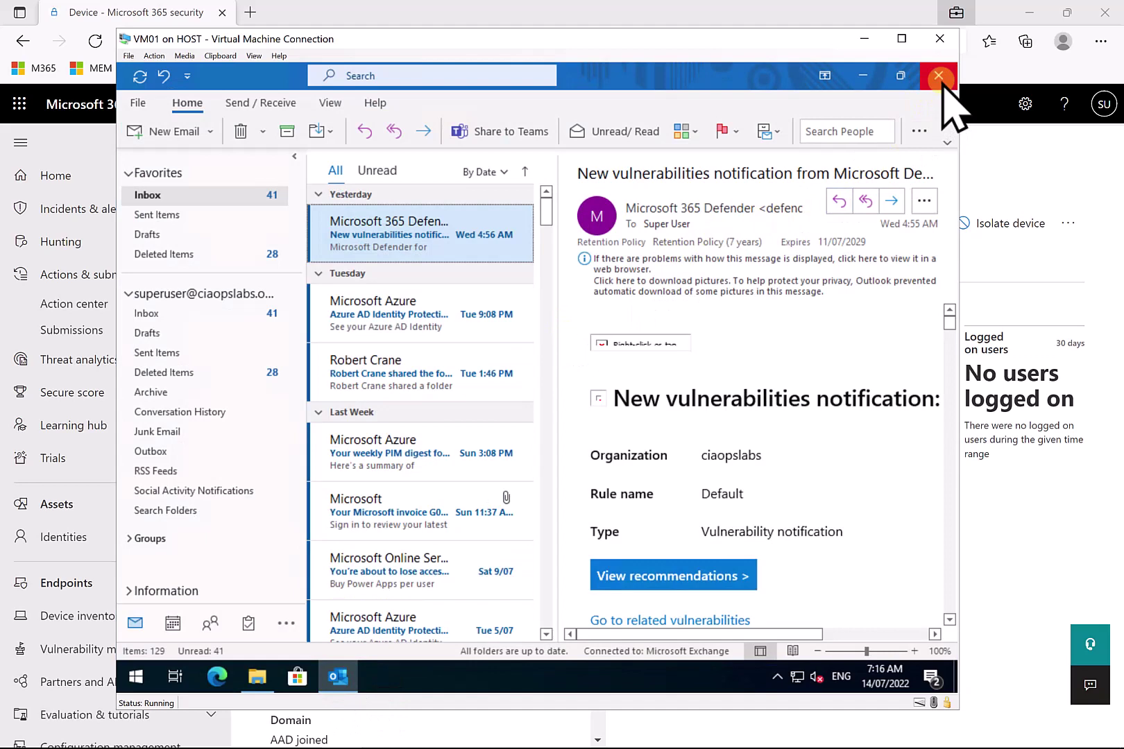
click(939, 77)
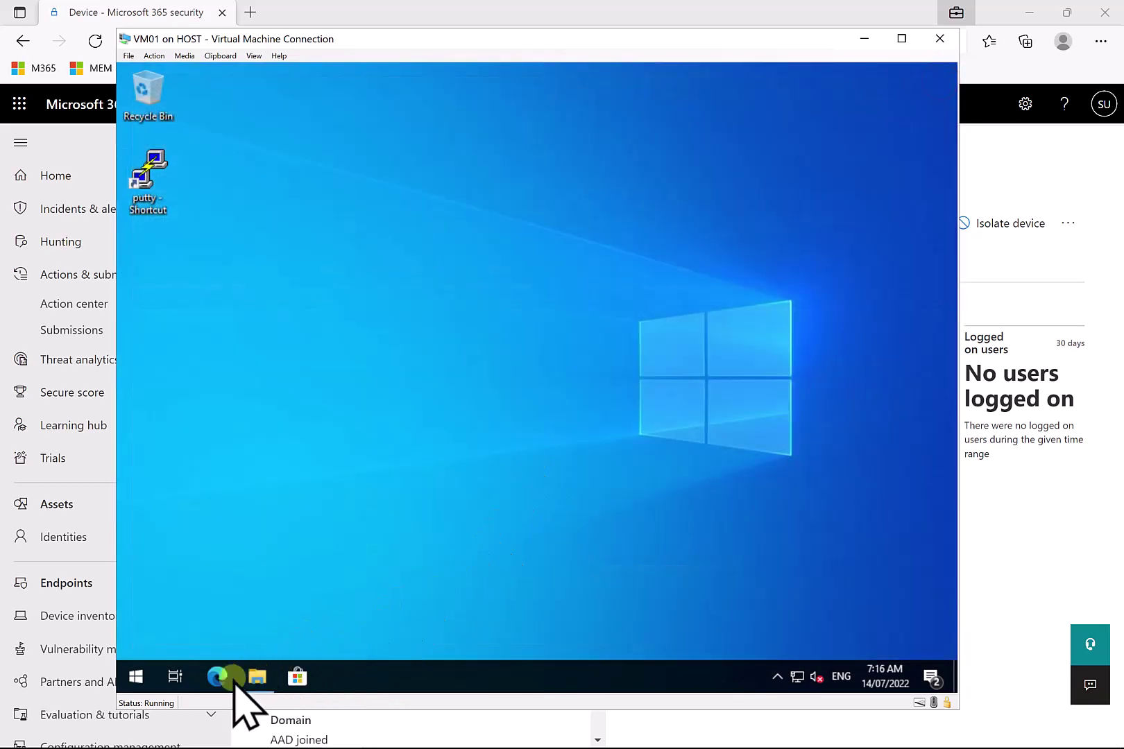
click(234, 678)
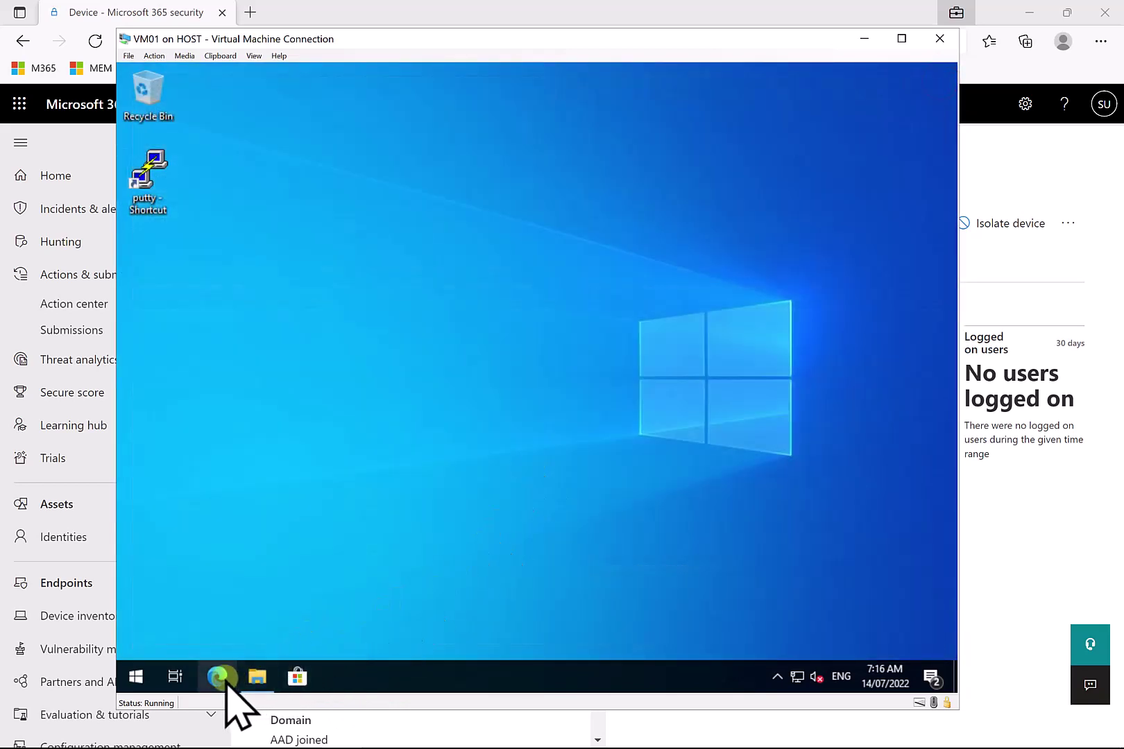
click(866, 43)
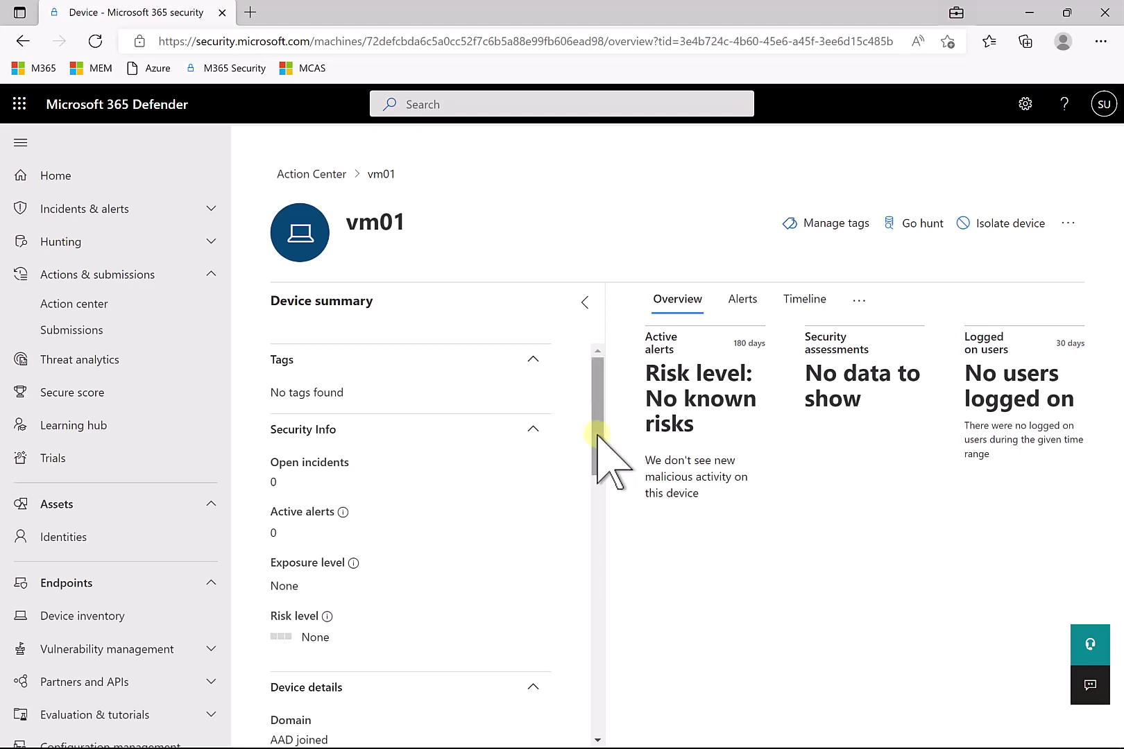
click(134, 619)
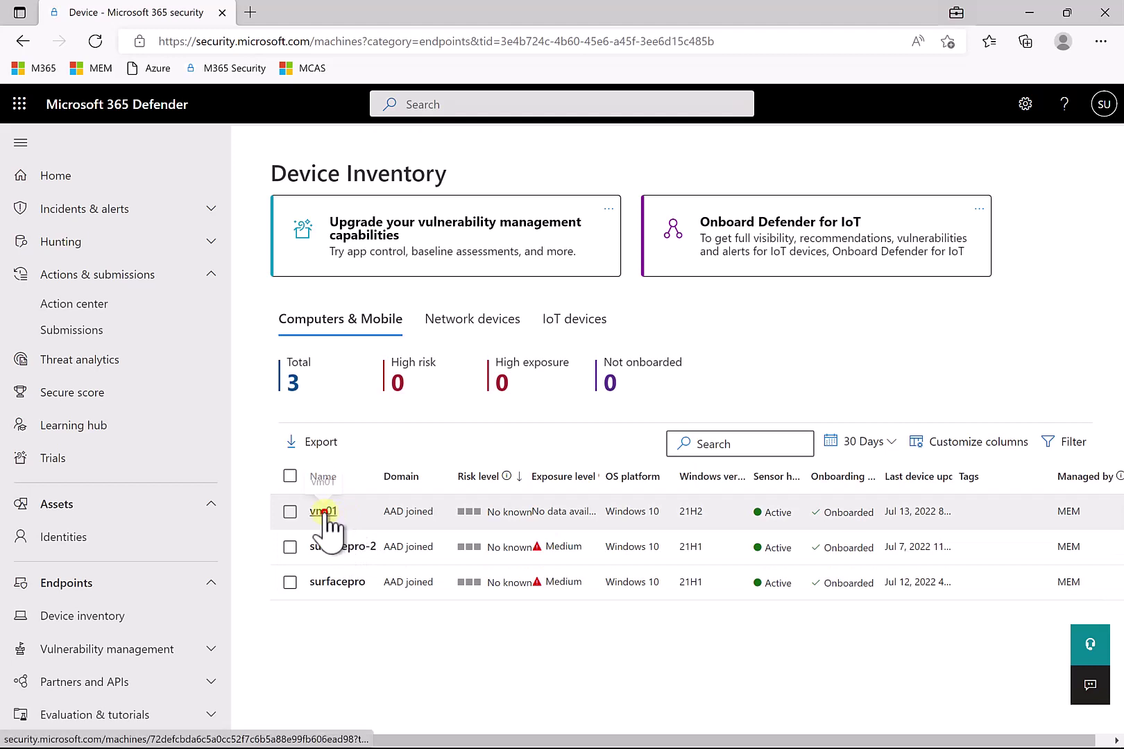
click(323, 512)
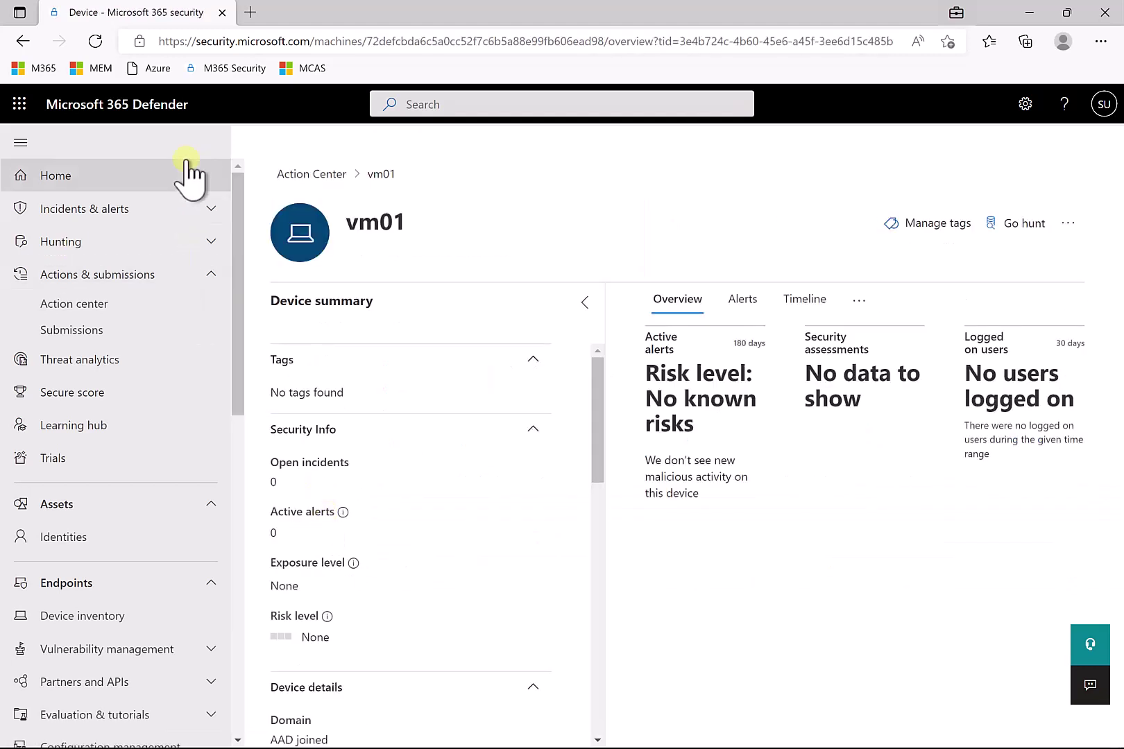
Step: Restrict app execution on vm01 via the device actions menu, with the reason 'Test'
click(21, 146)
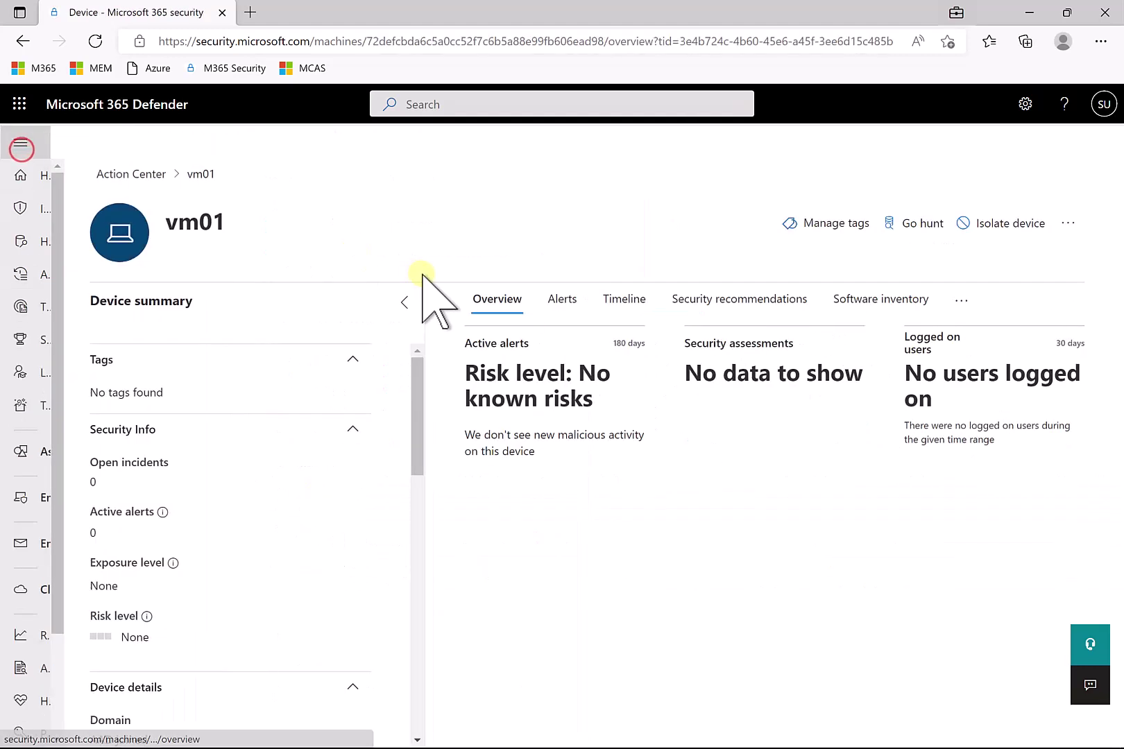
click(399, 303)
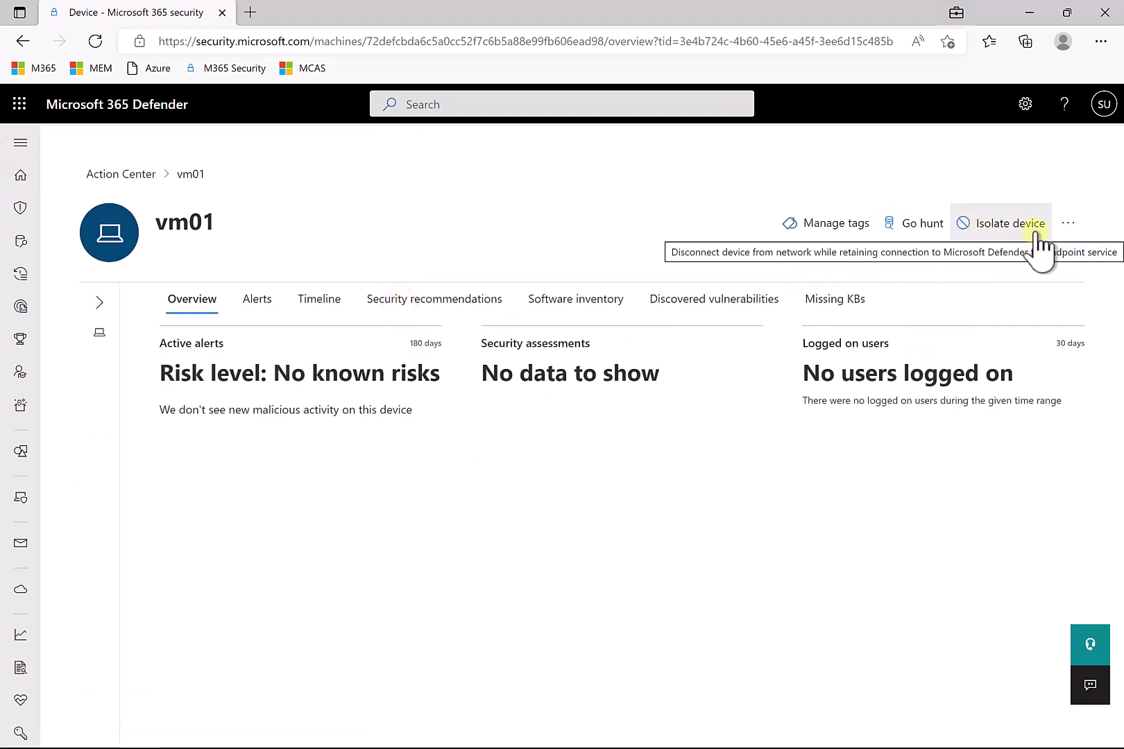
click(1069, 225)
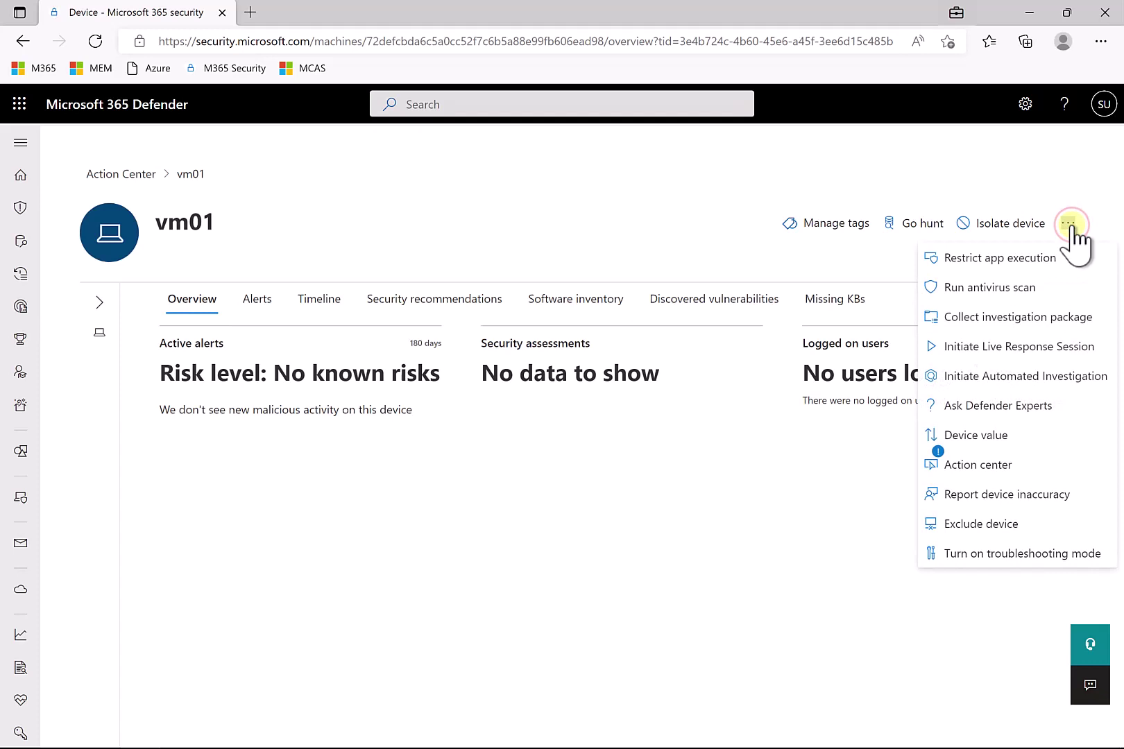
click(1006, 264)
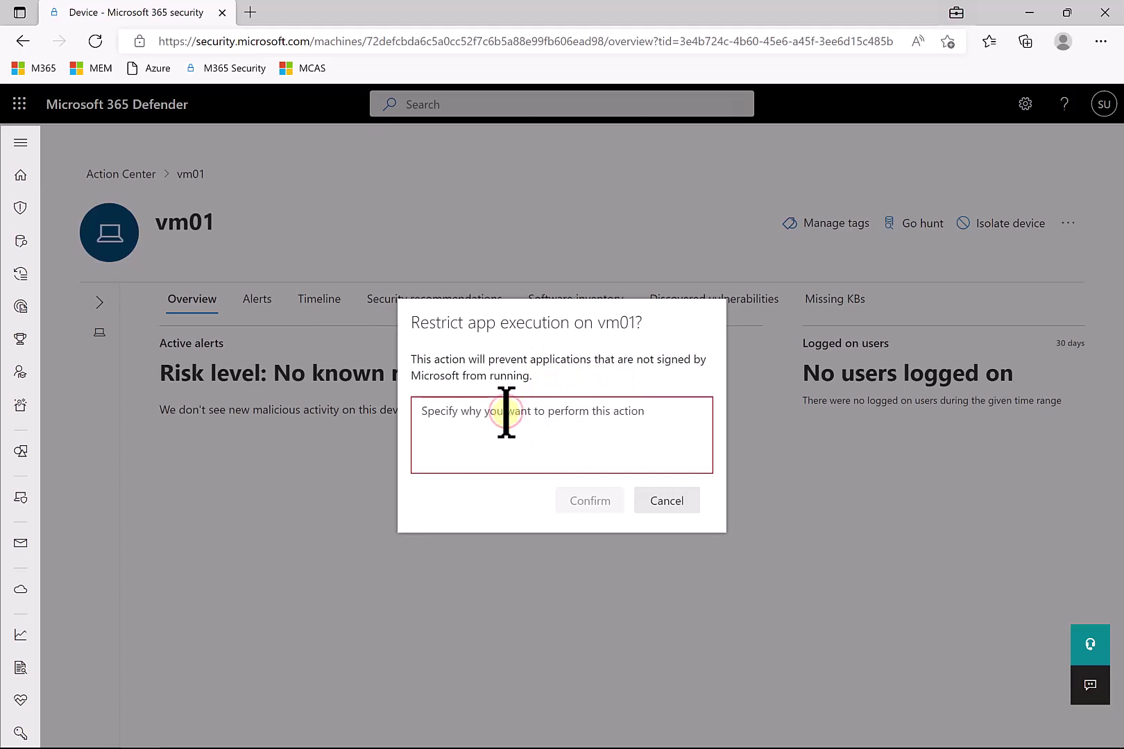
text(Test)
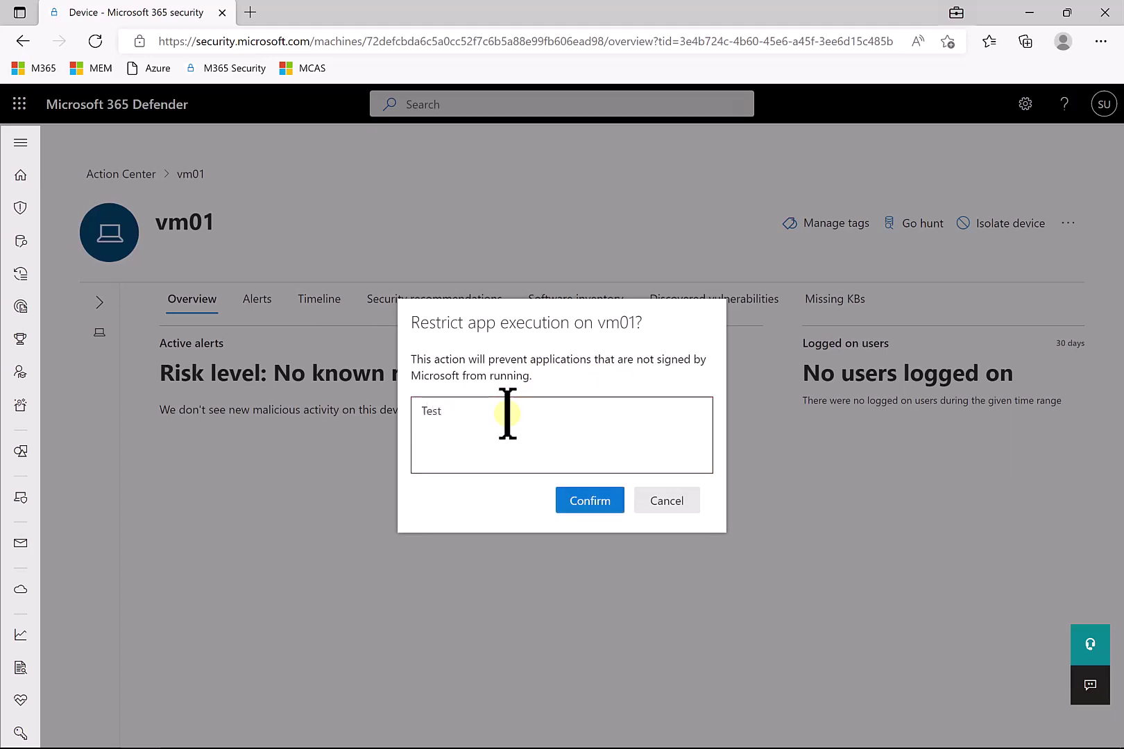
click(594, 505)
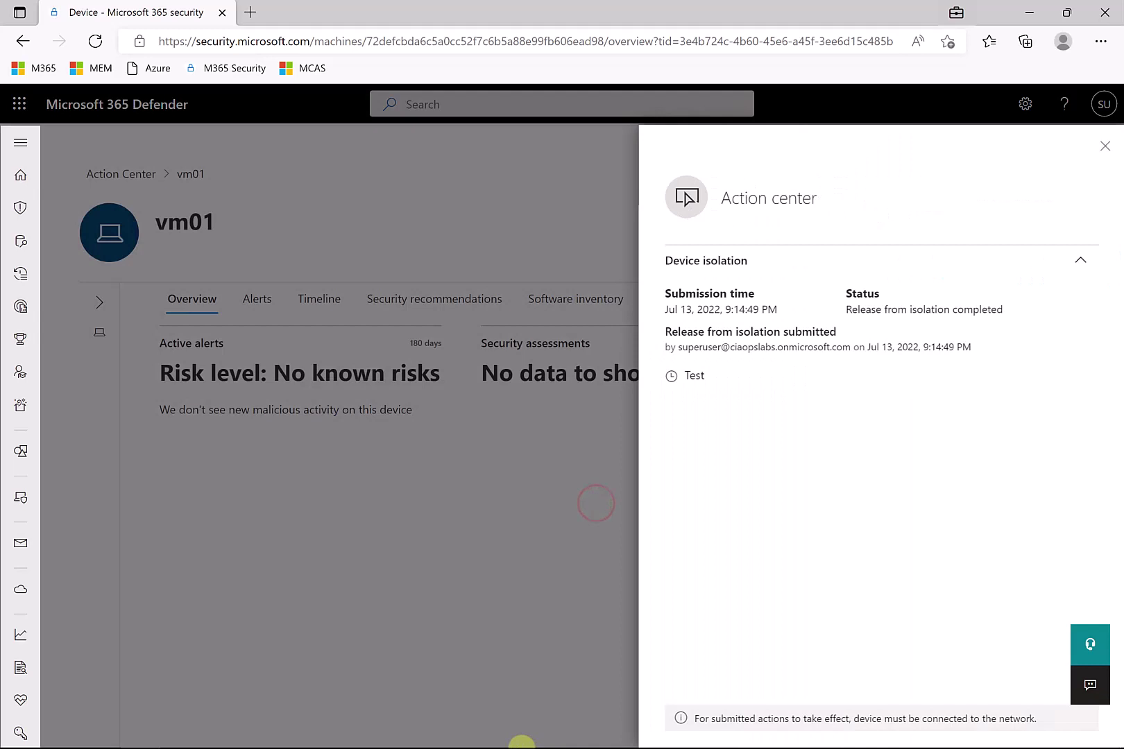
Step: Dismiss the Device restricted notification in VM01 and load Microsoft 365 home in Edge
click(345, 733)
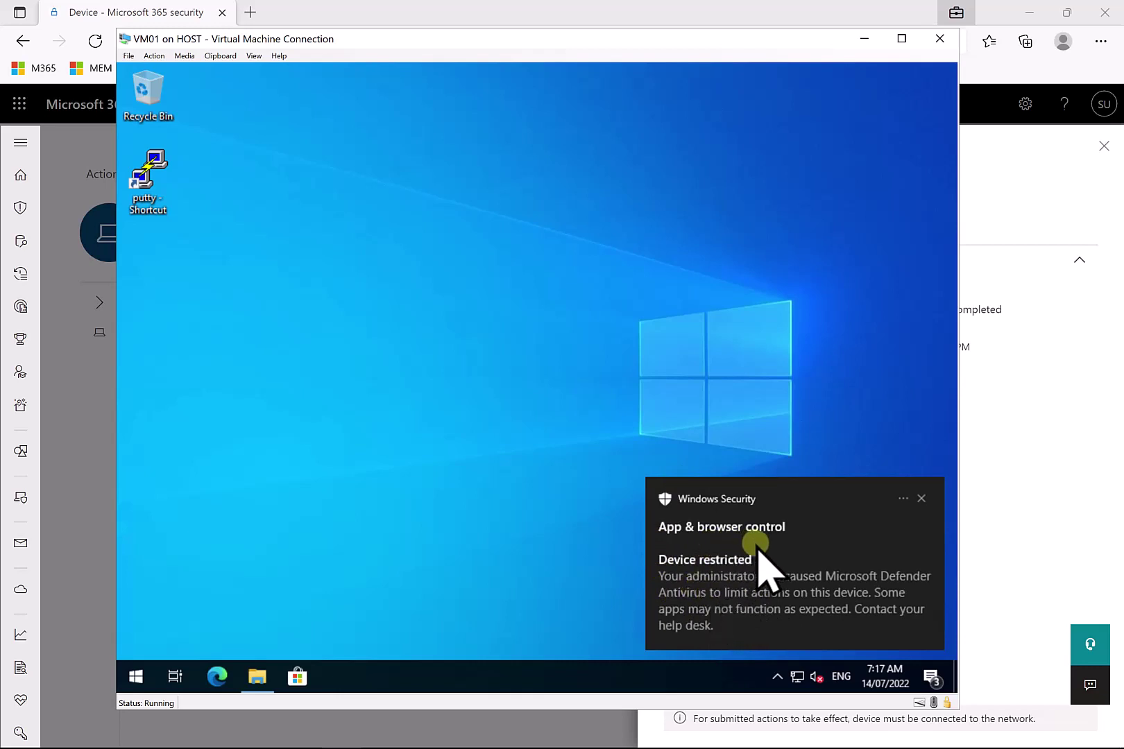
click(476, 464)
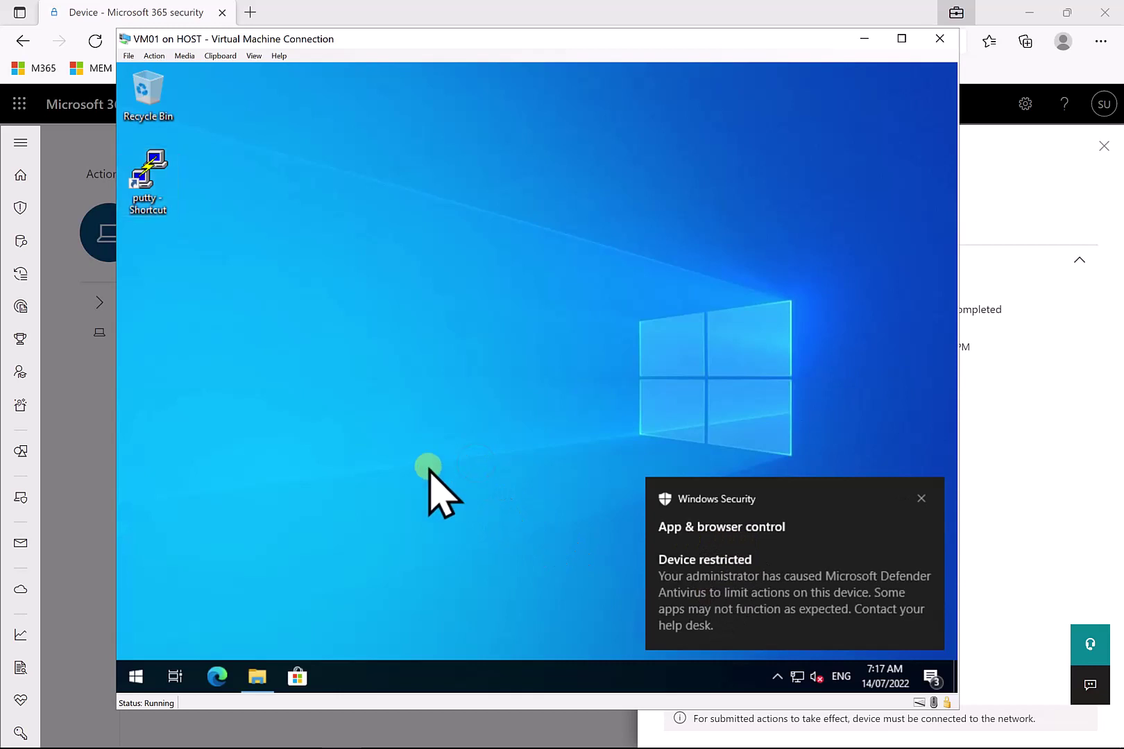
click(922, 498)
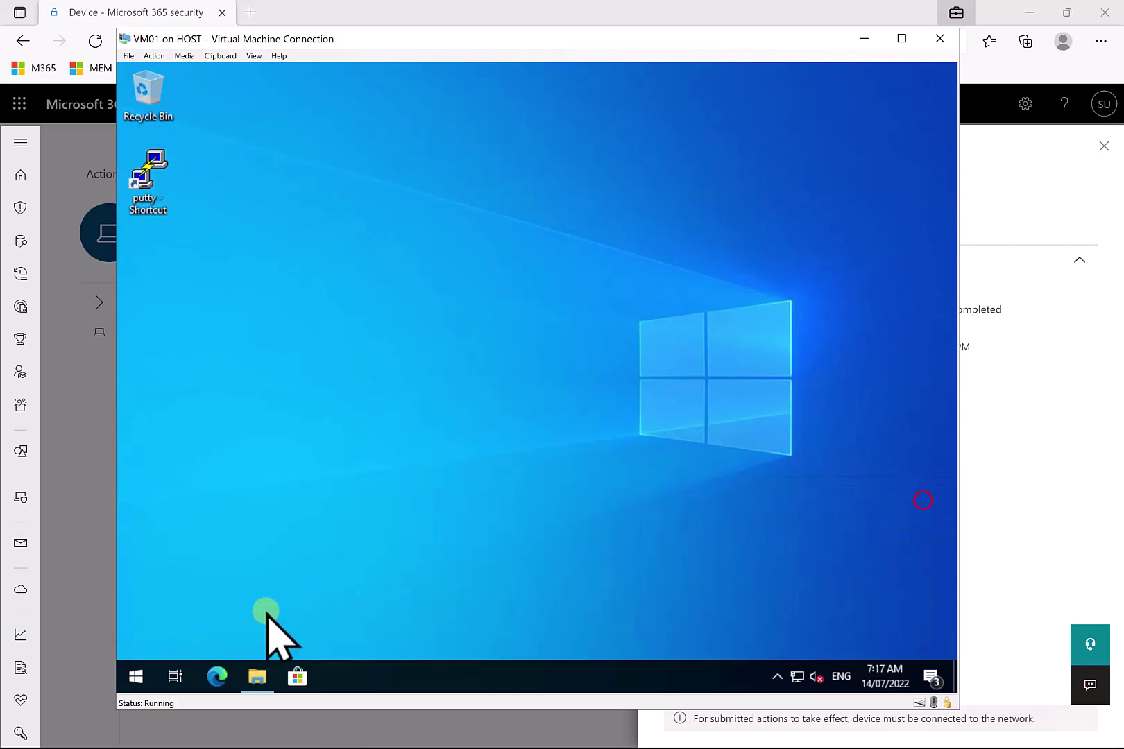
click(219, 682)
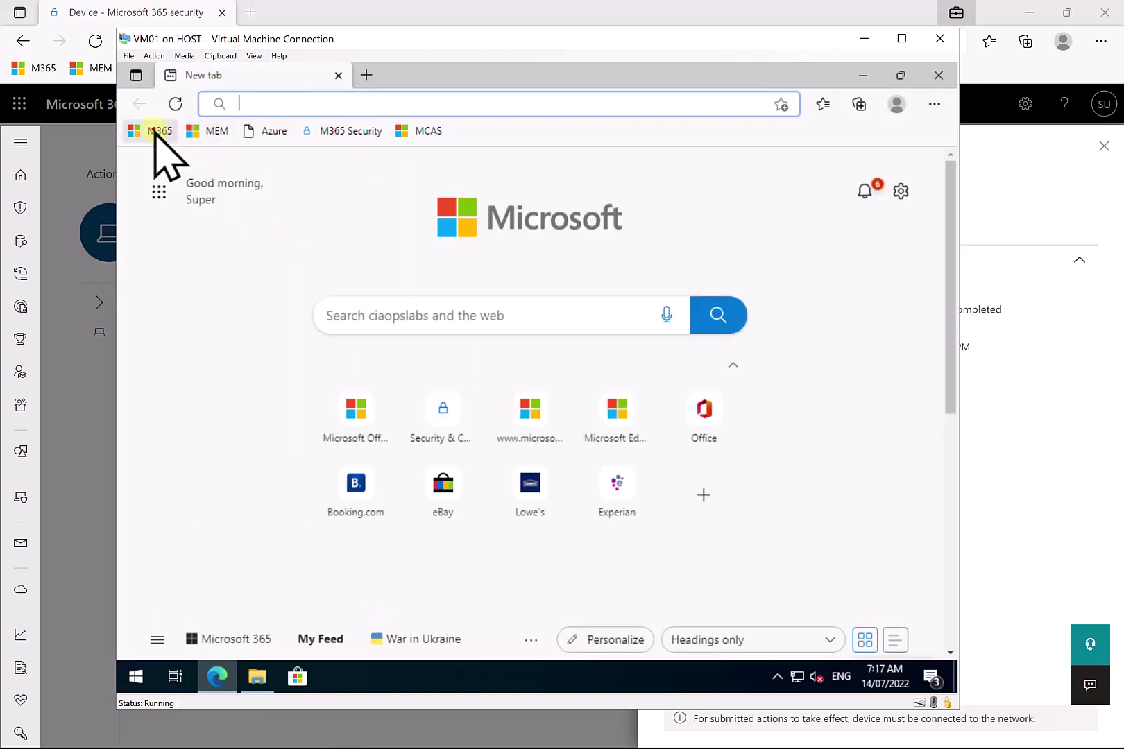
click(154, 130)
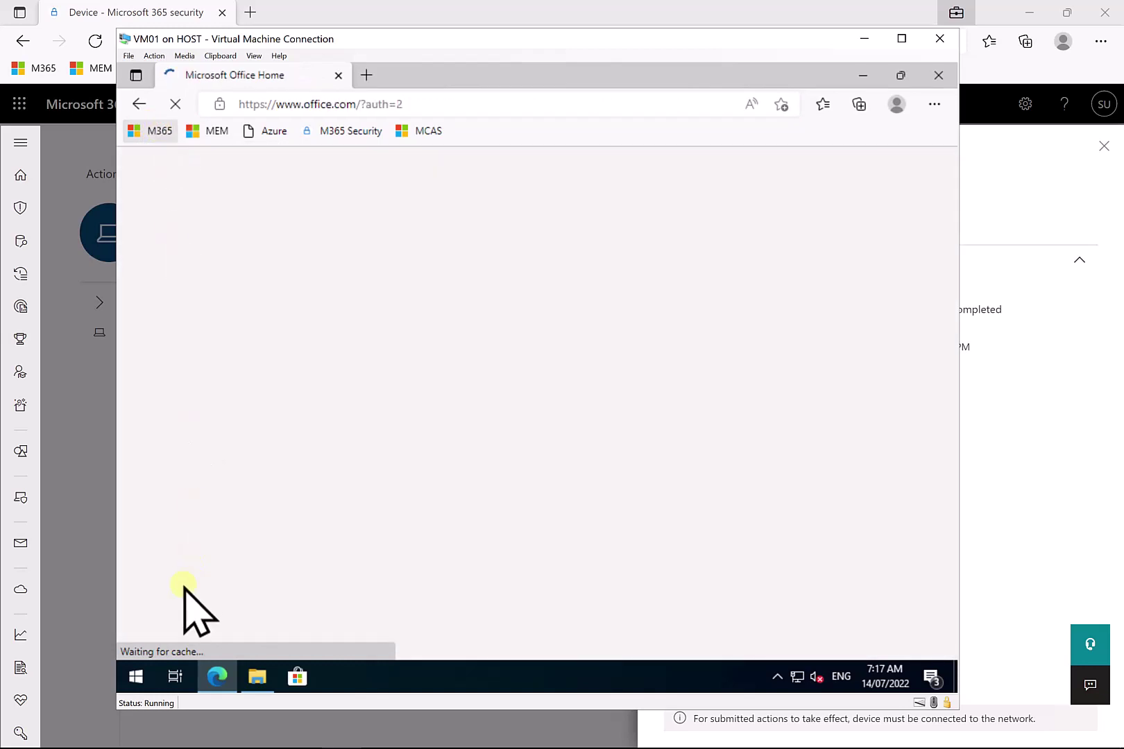
Step: Launch the Outlook desktop app by searching 'out' from Start
click(137, 676)
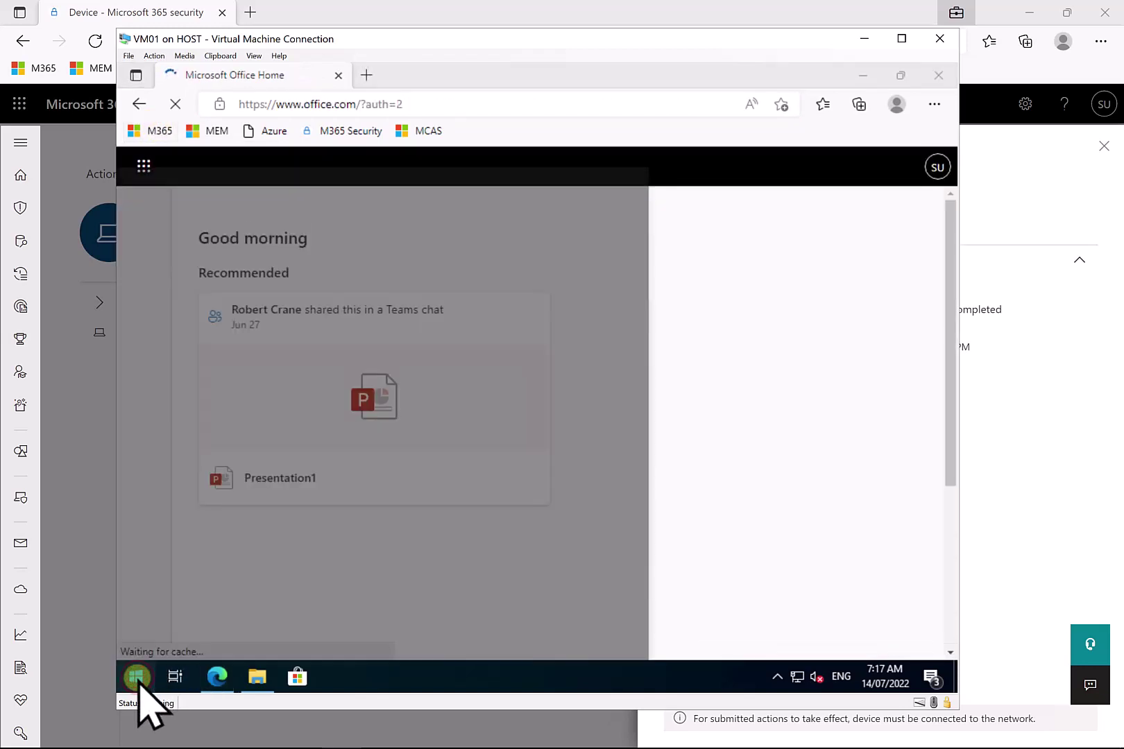
text(o)
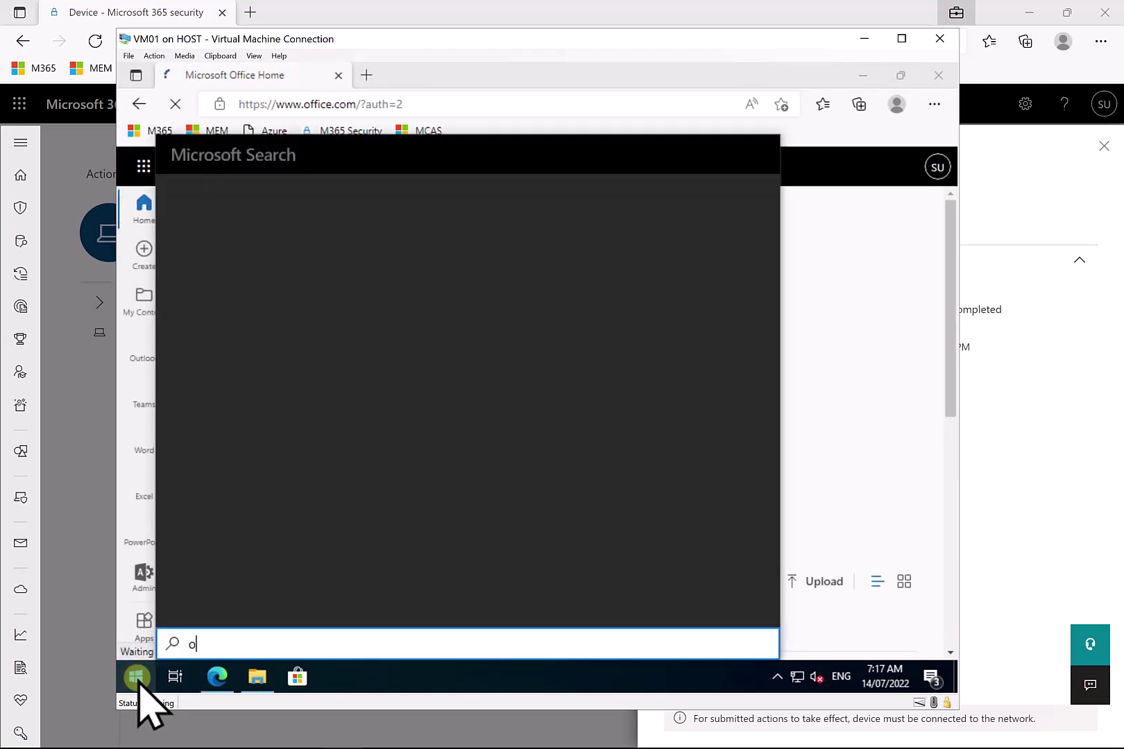
text(ut)
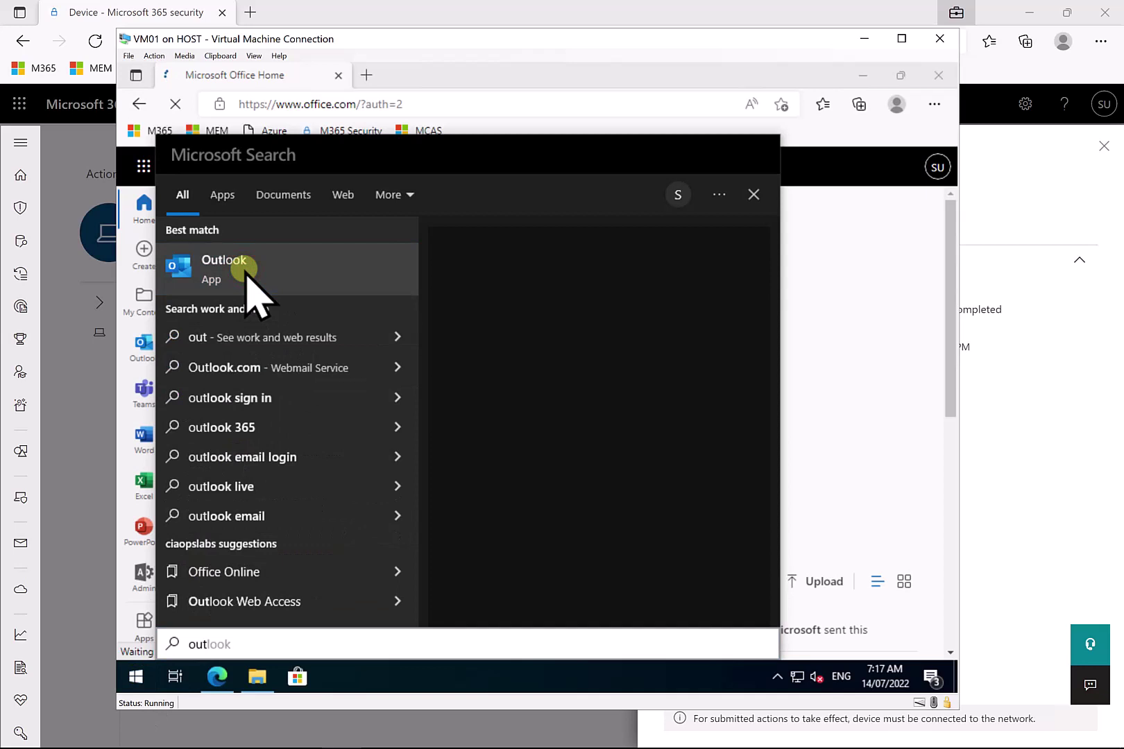
click(244, 271)
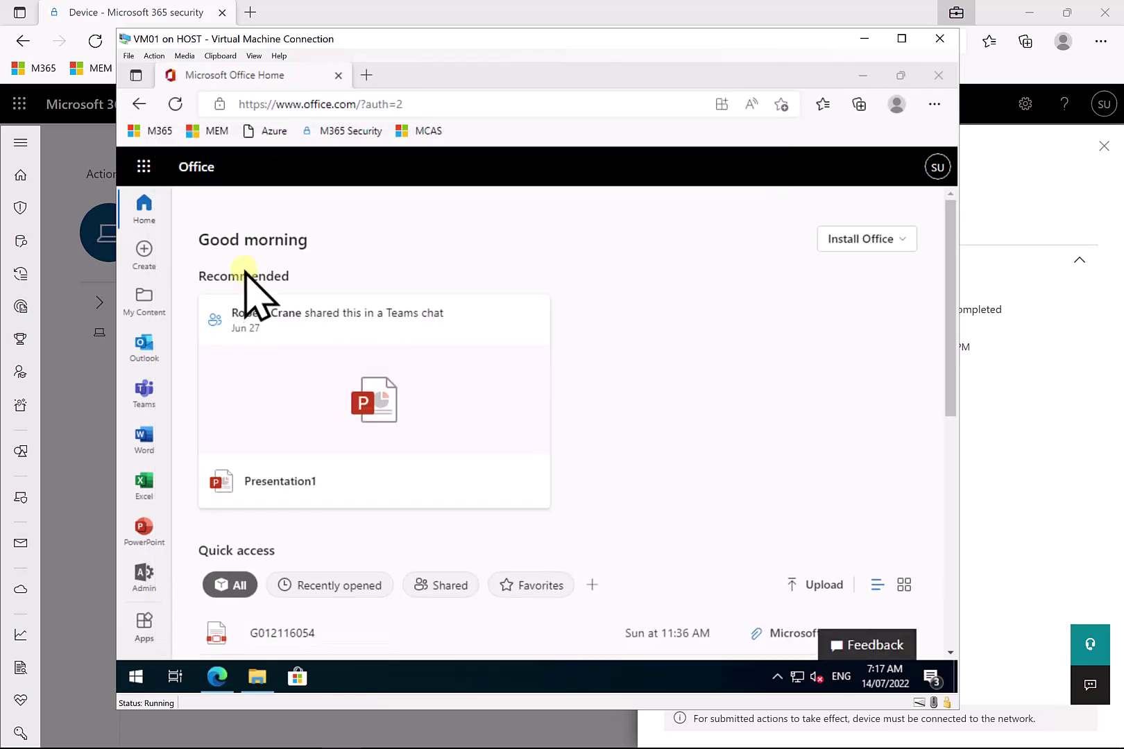
click(862, 76)
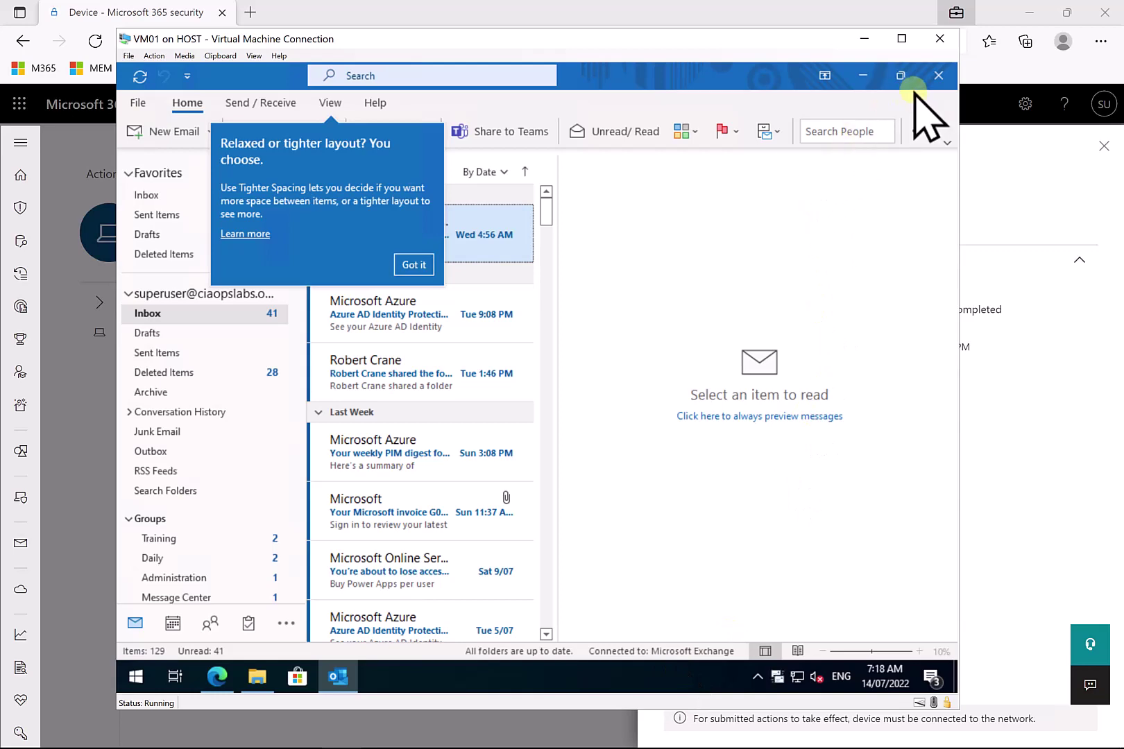
Step: Launch PuTTY on the VM01 desktop and dismiss the Application Control block notice for putty.exe
click(861, 76)
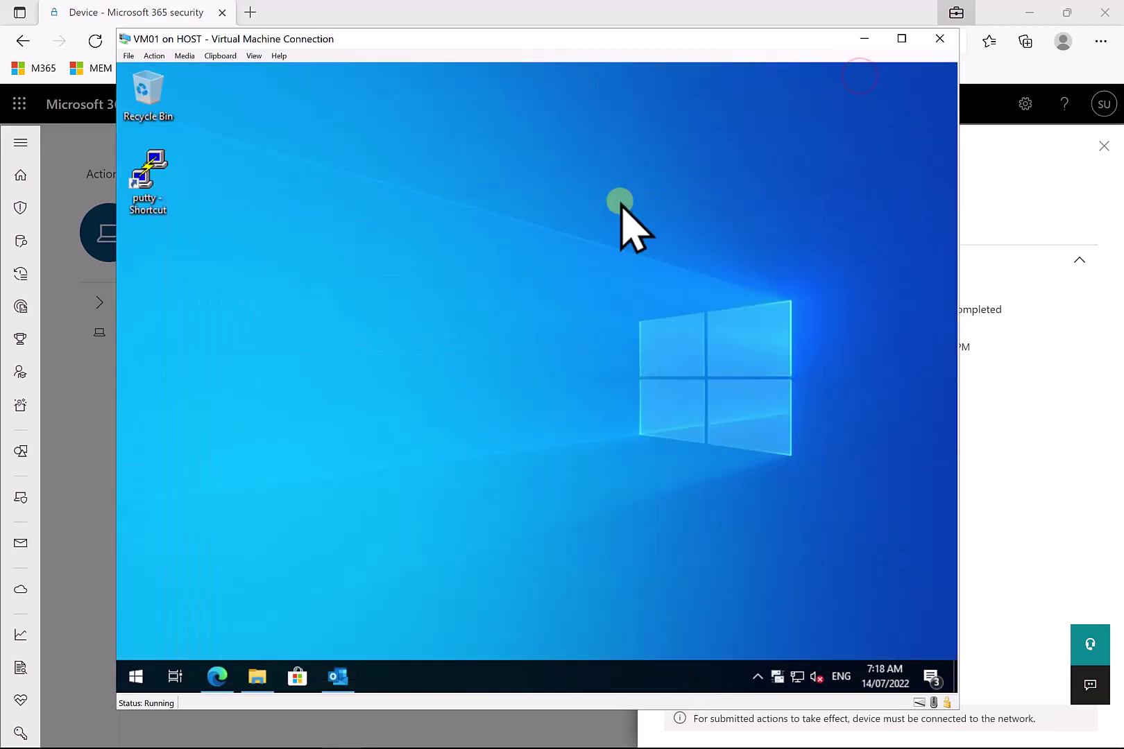
double_click(150, 186)
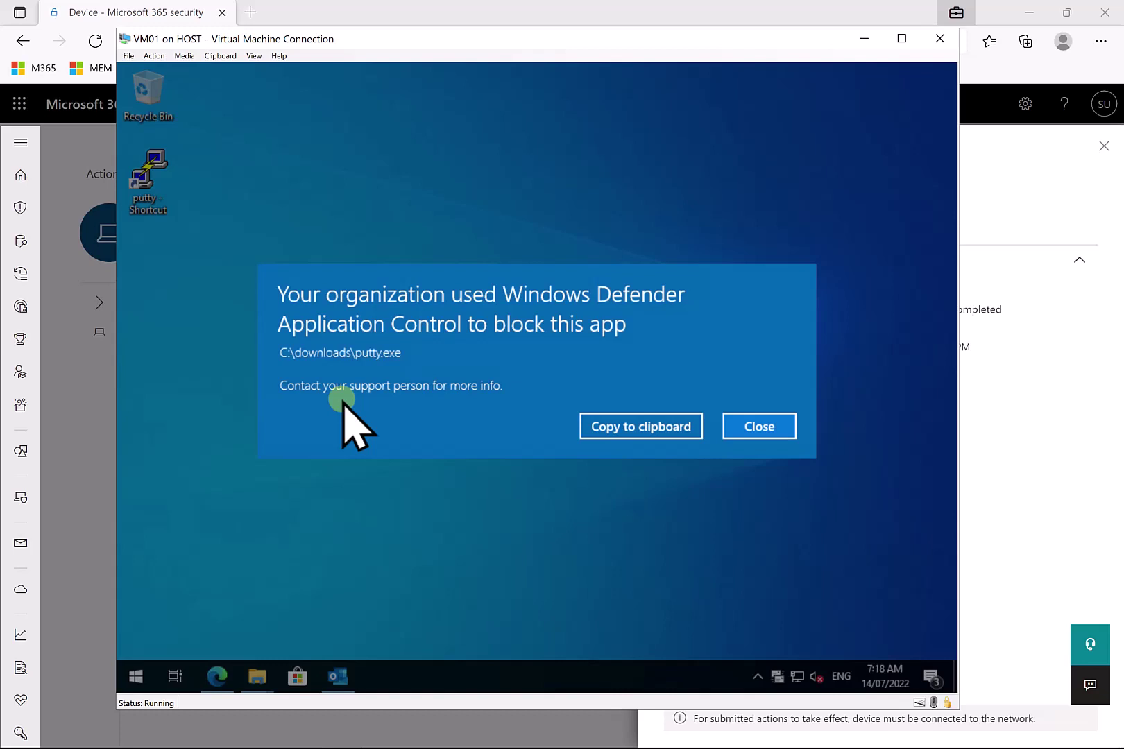
click(757, 427)
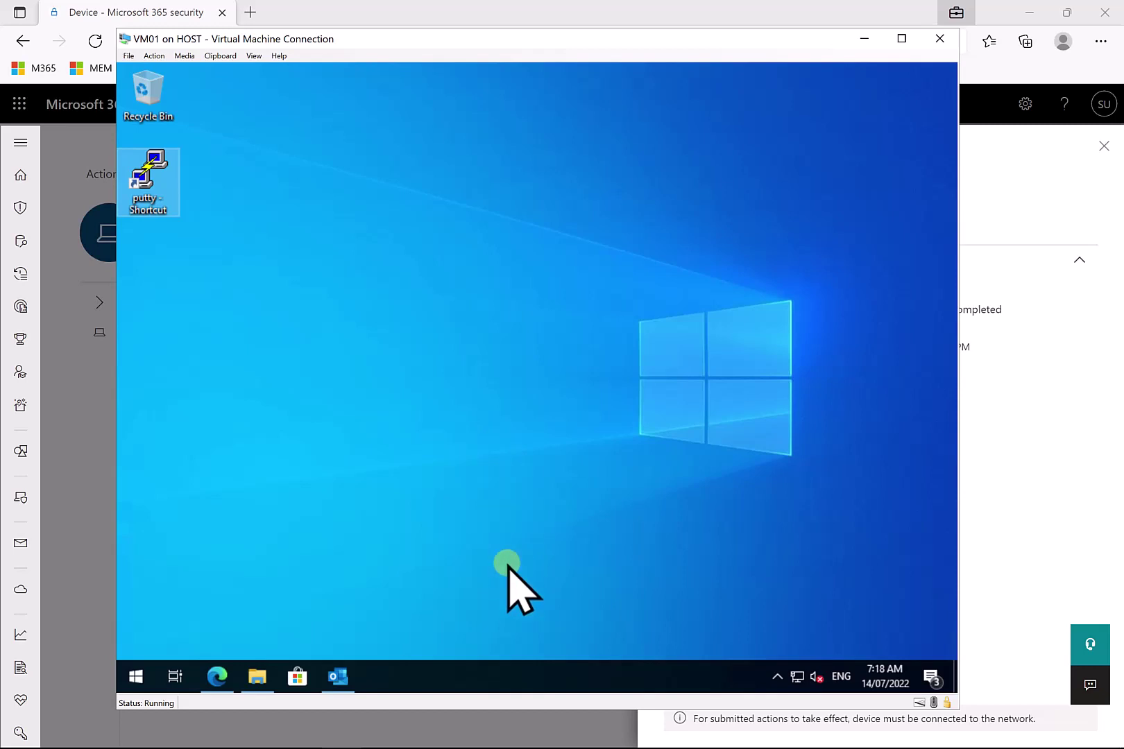
Step: Remove the app execution restrictions from vm01 with the reason 'Te'
click(1015, 494)
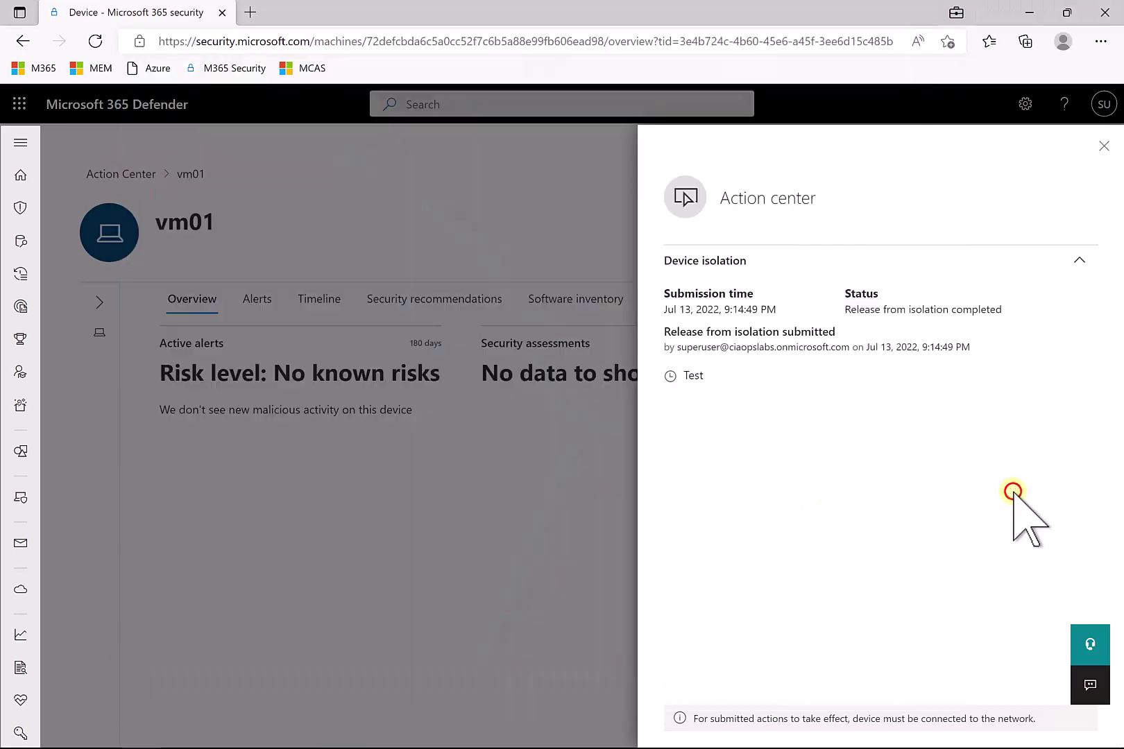
click(1104, 144)
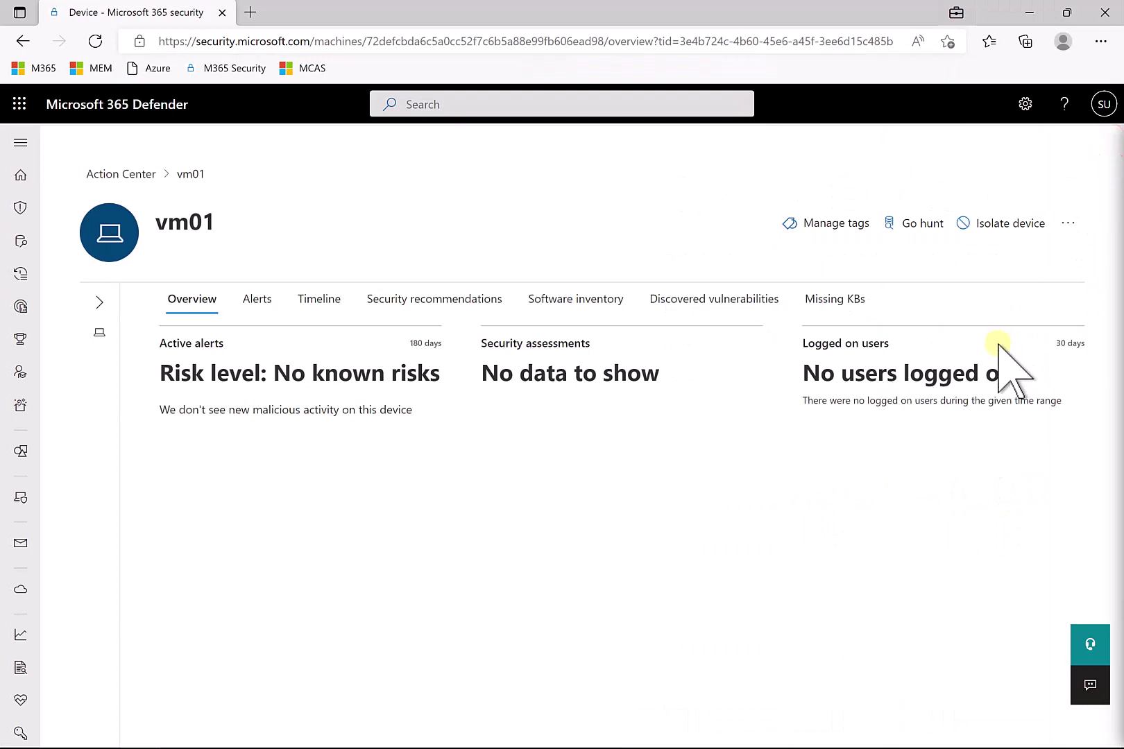
click(1072, 221)
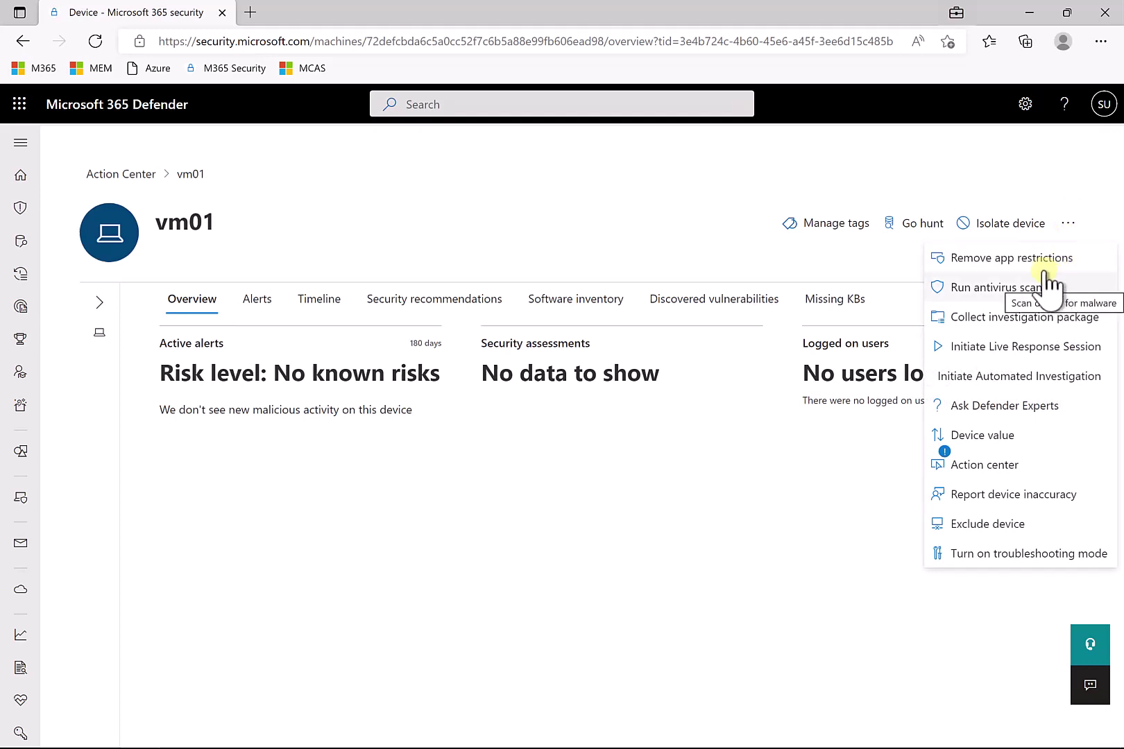
click(986, 263)
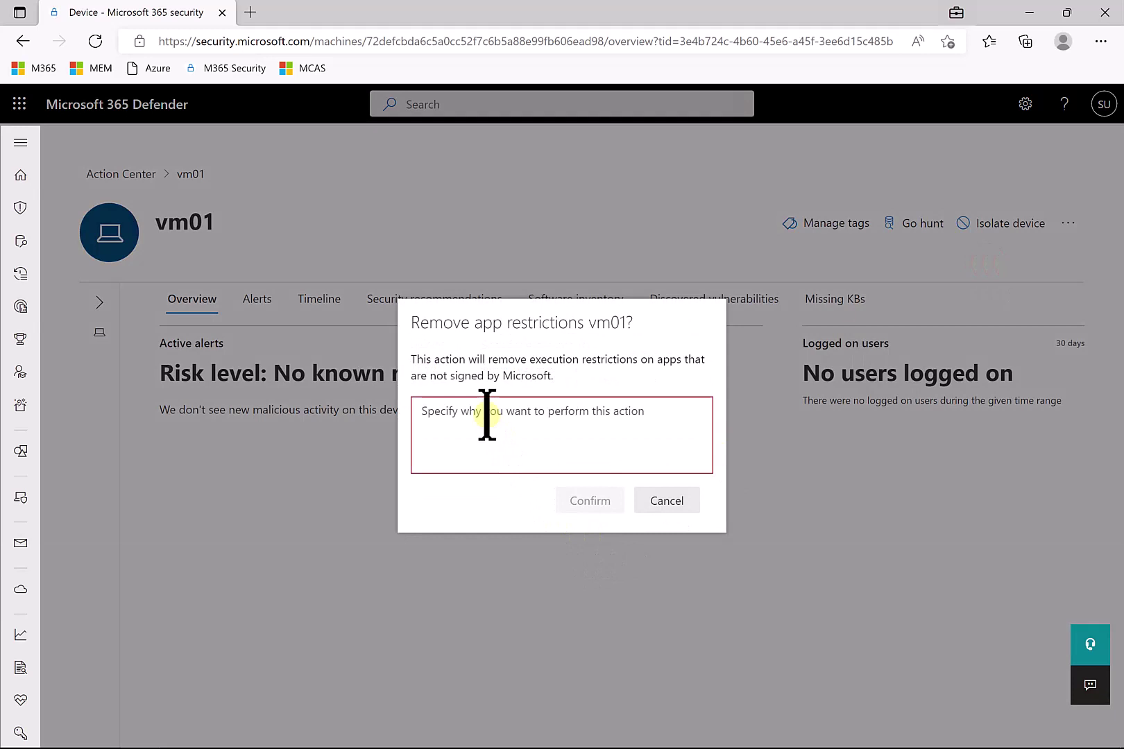
click(487, 414)
text(Test)
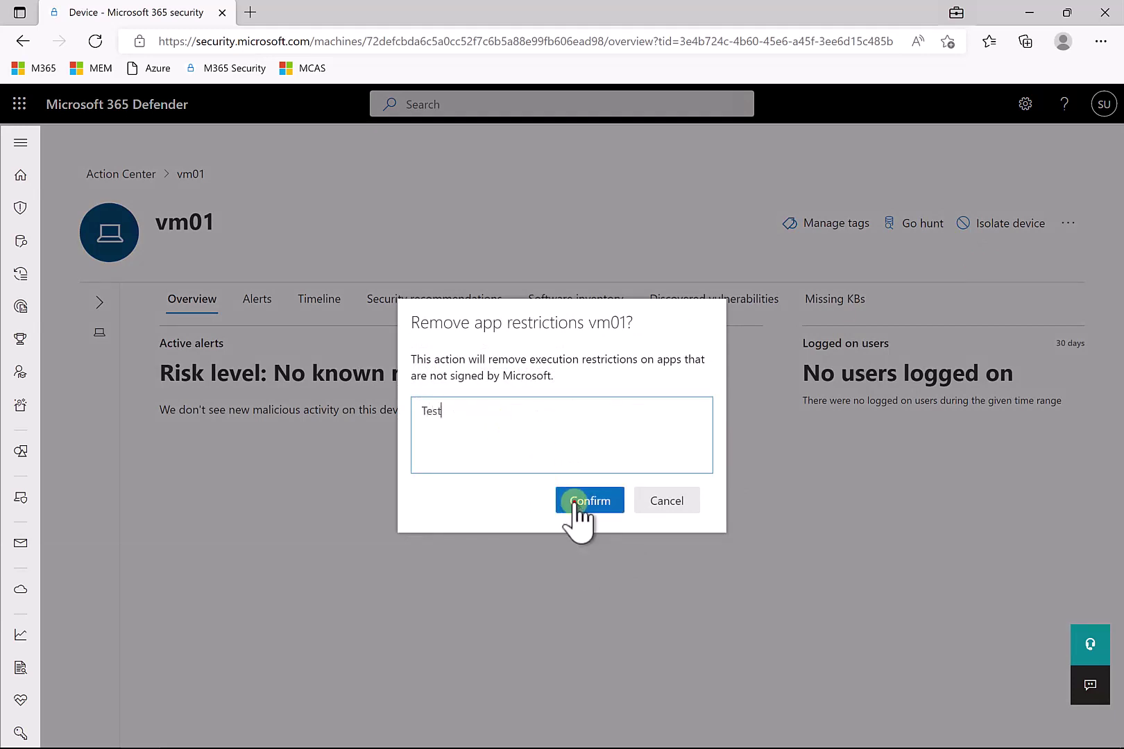
click(574, 500)
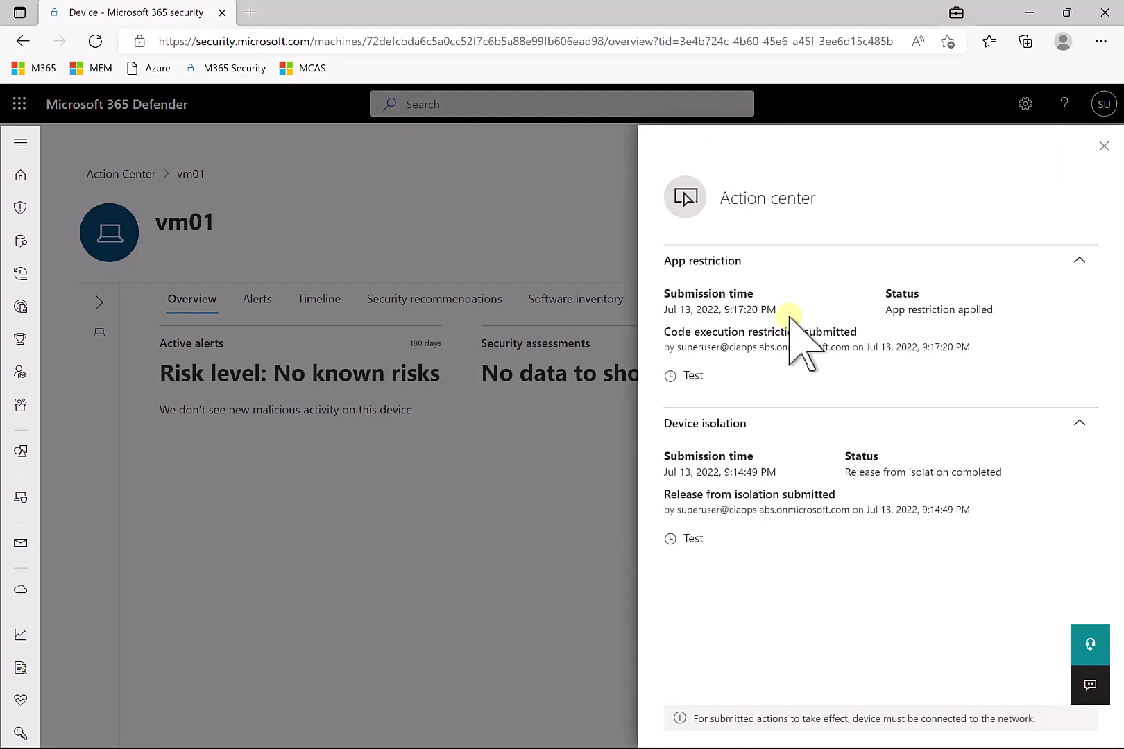
Step: Review the Action Center history of 26 actions, then go to the device inventory
click(1105, 153)
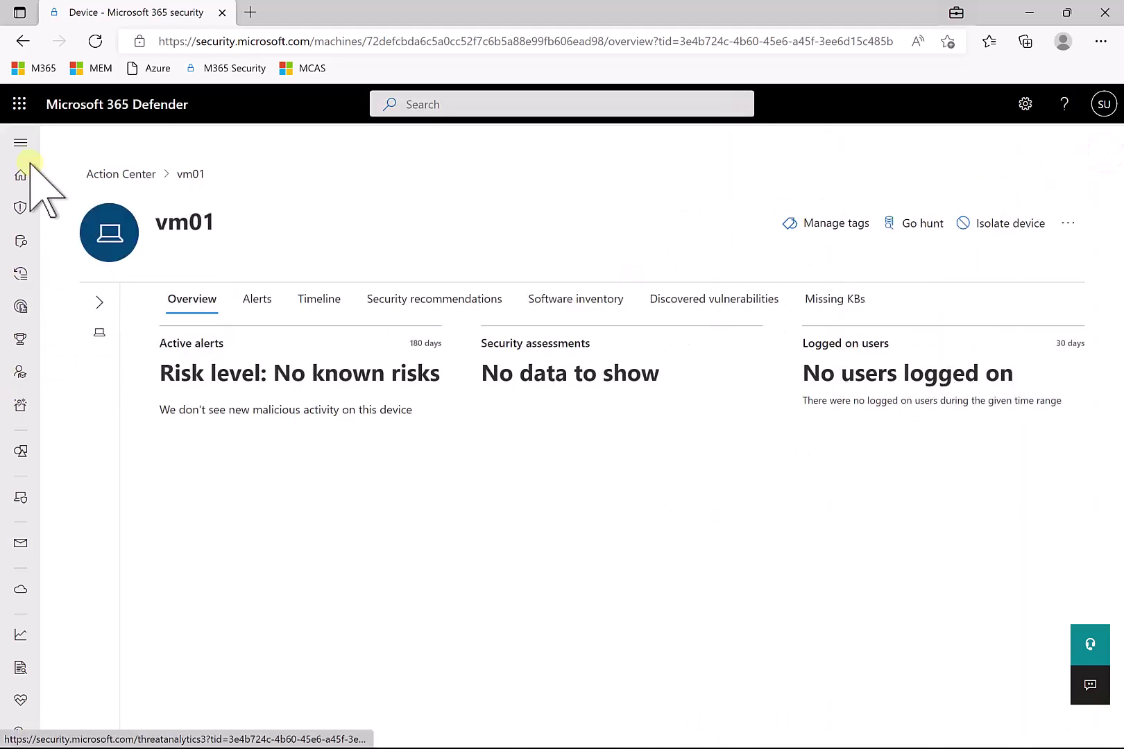
click(20, 144)
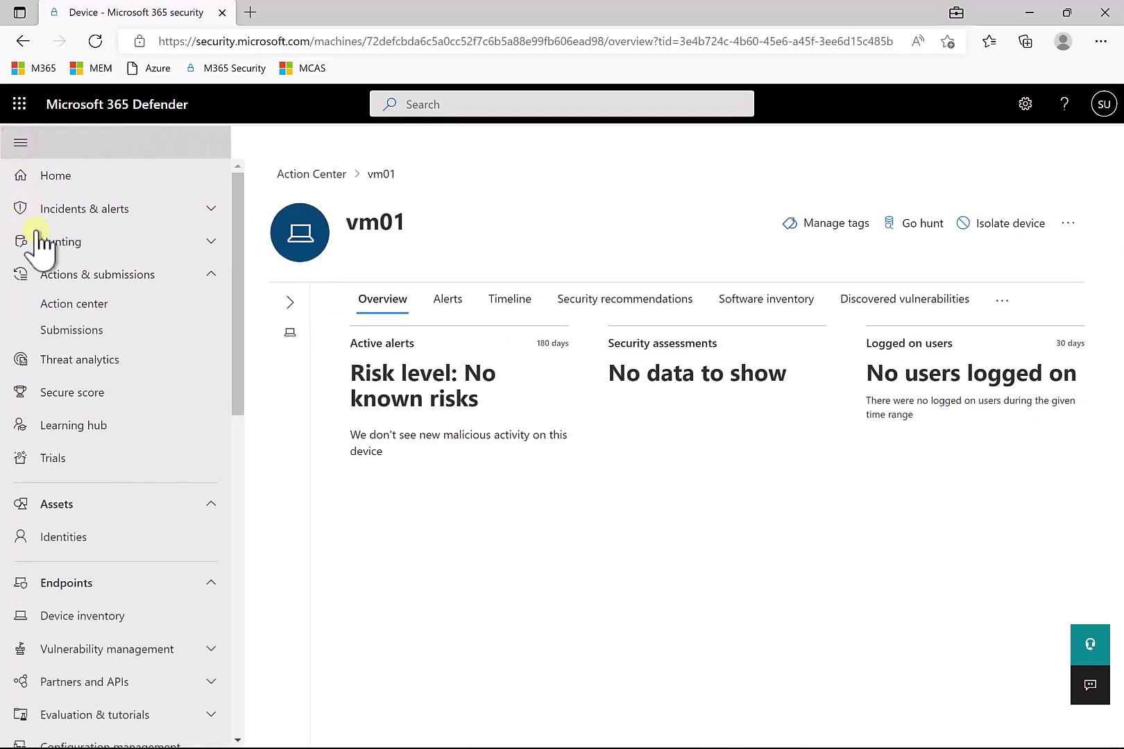
click(73, 306)
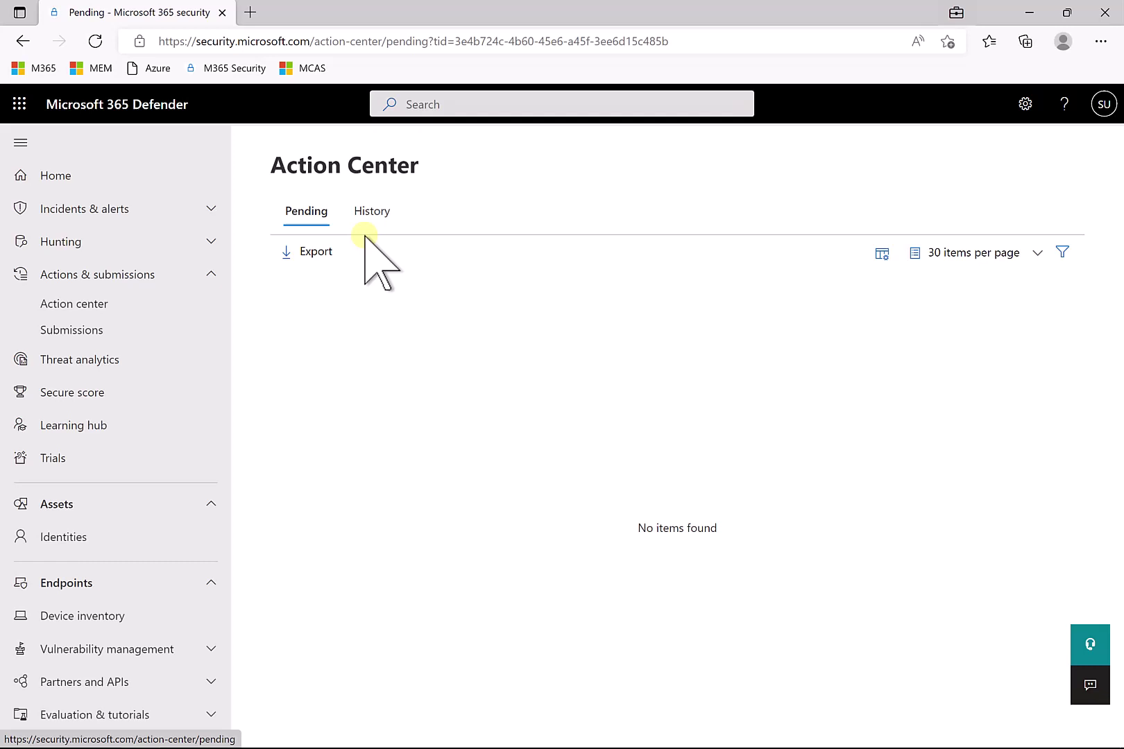
click(365, 219)
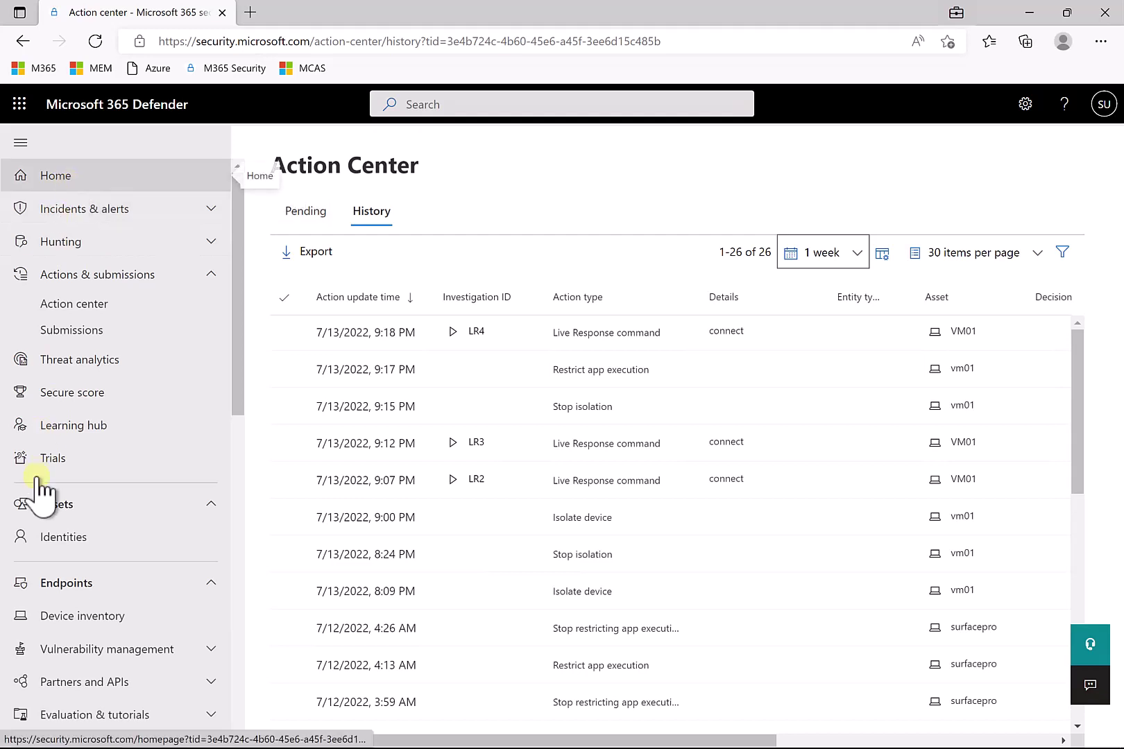
click(63, 617)
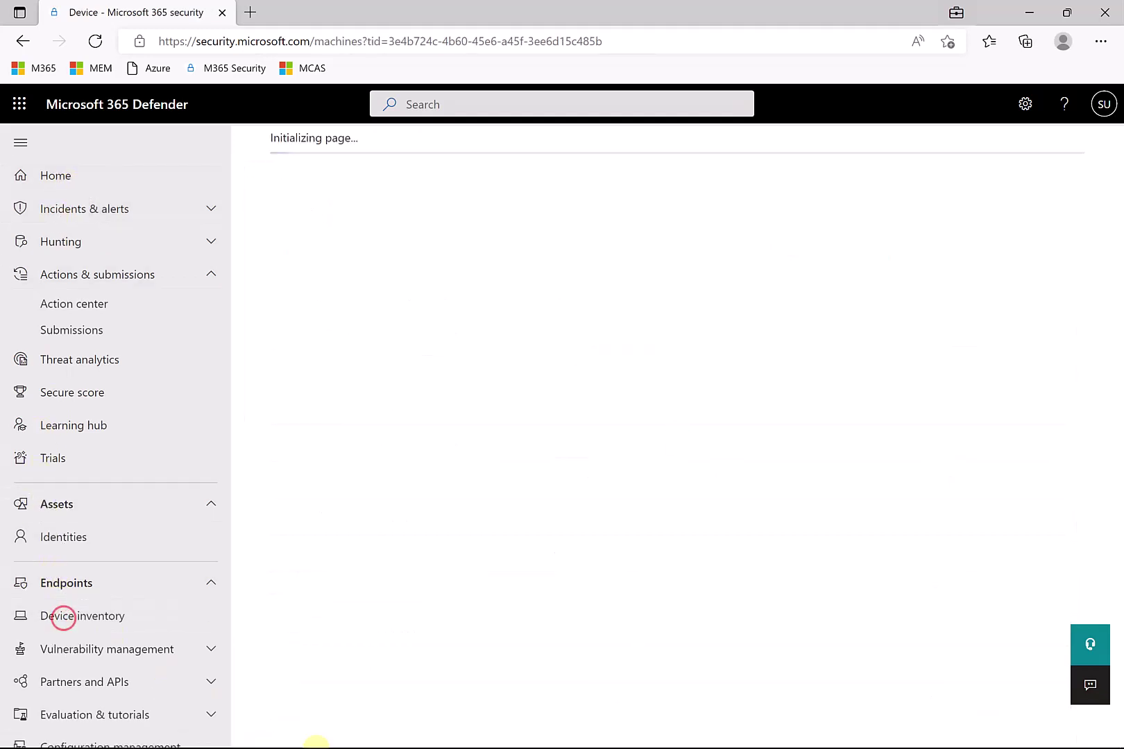
Step: Launch PuTTY on VM01 to confirm its configuration window now opens, then return to Defender
click(340, 735)
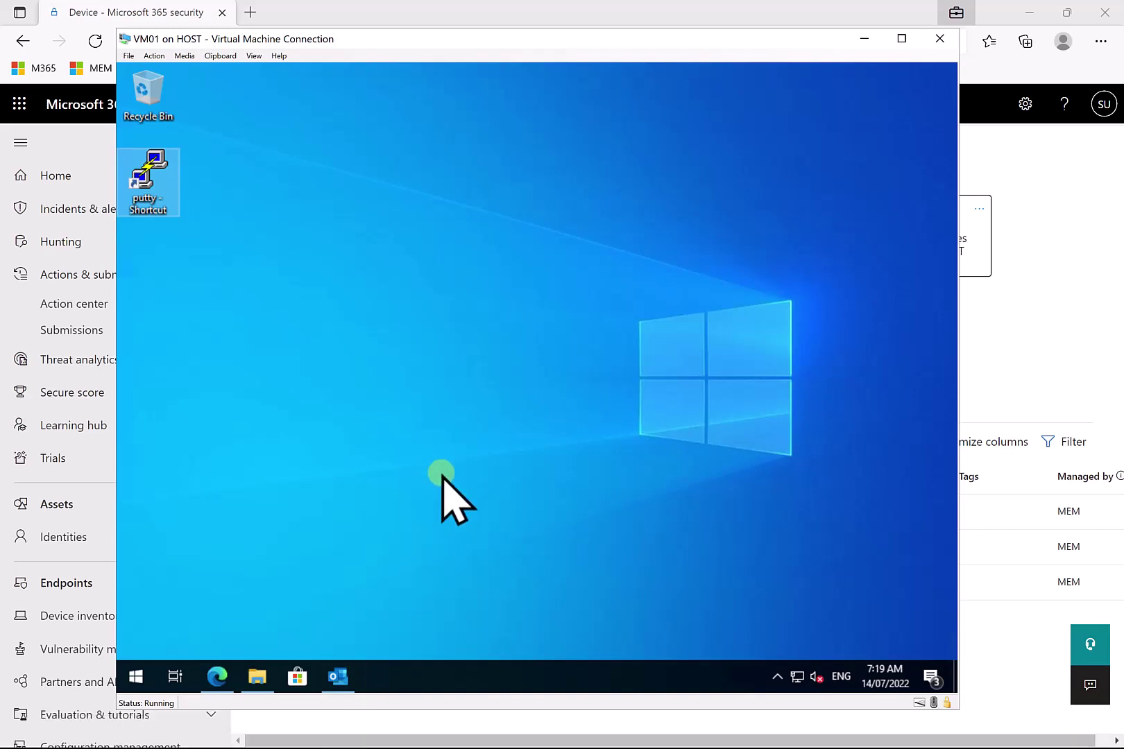
double_click(153, 179)
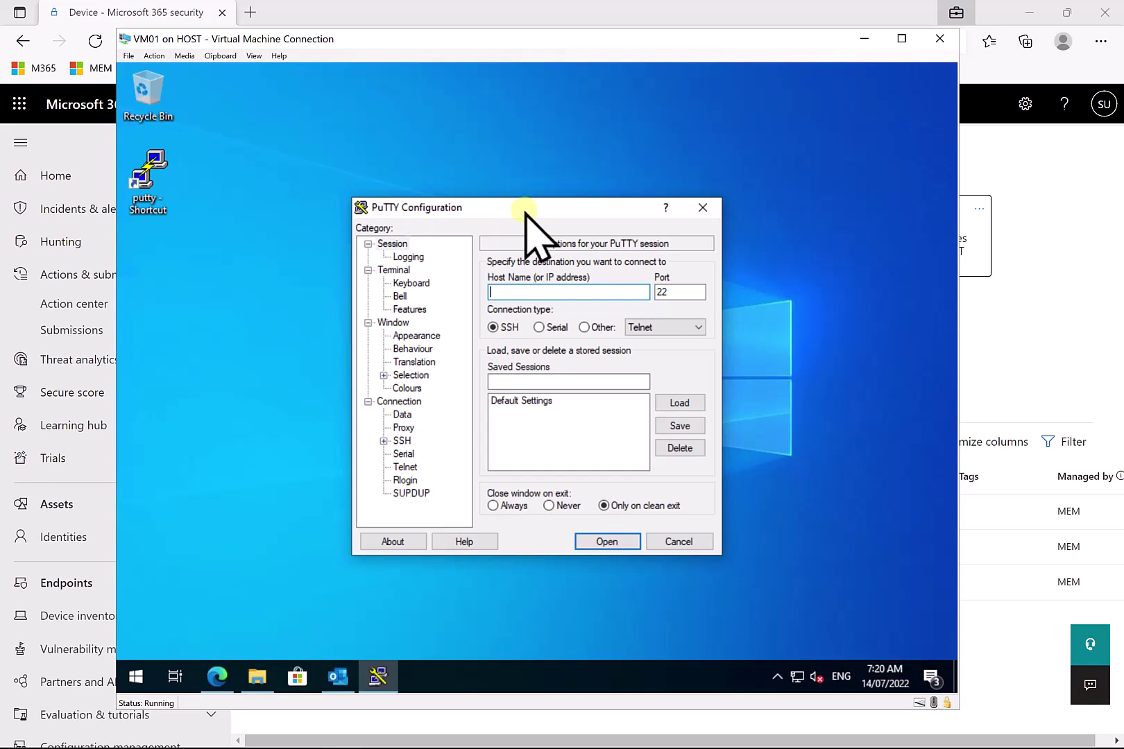
click(787, 17)
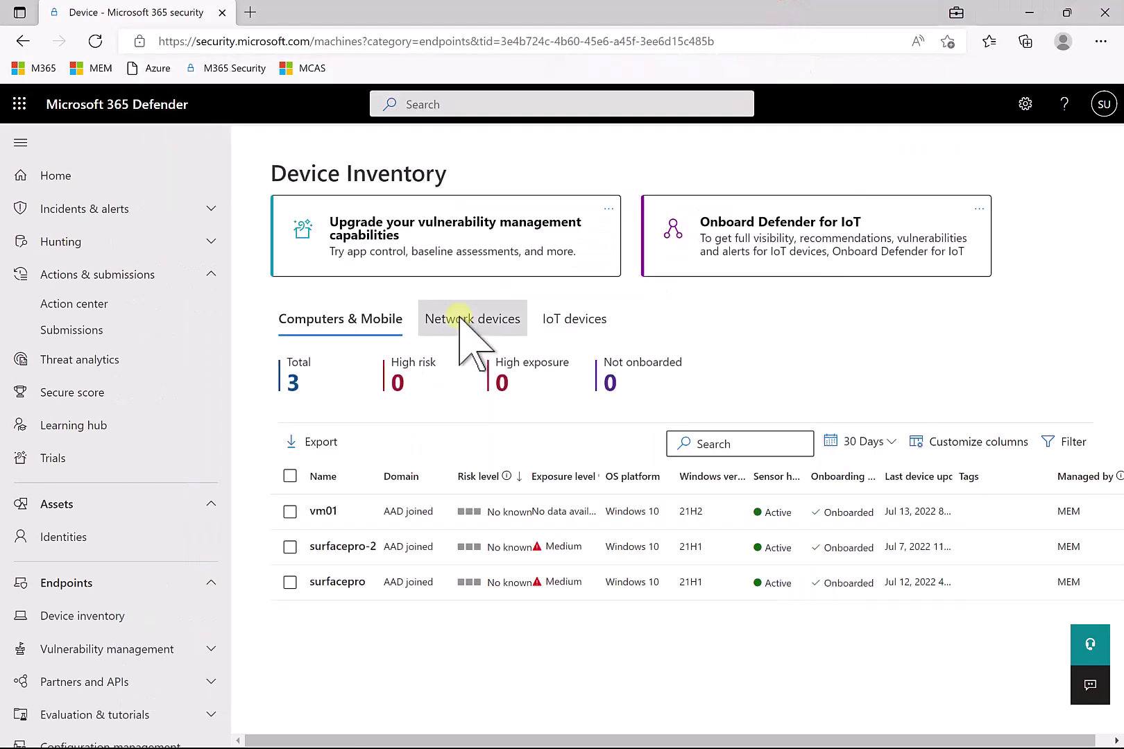
Step: Open vm01 from Device Inventory and show its additional device actions menu
click(324, 511)
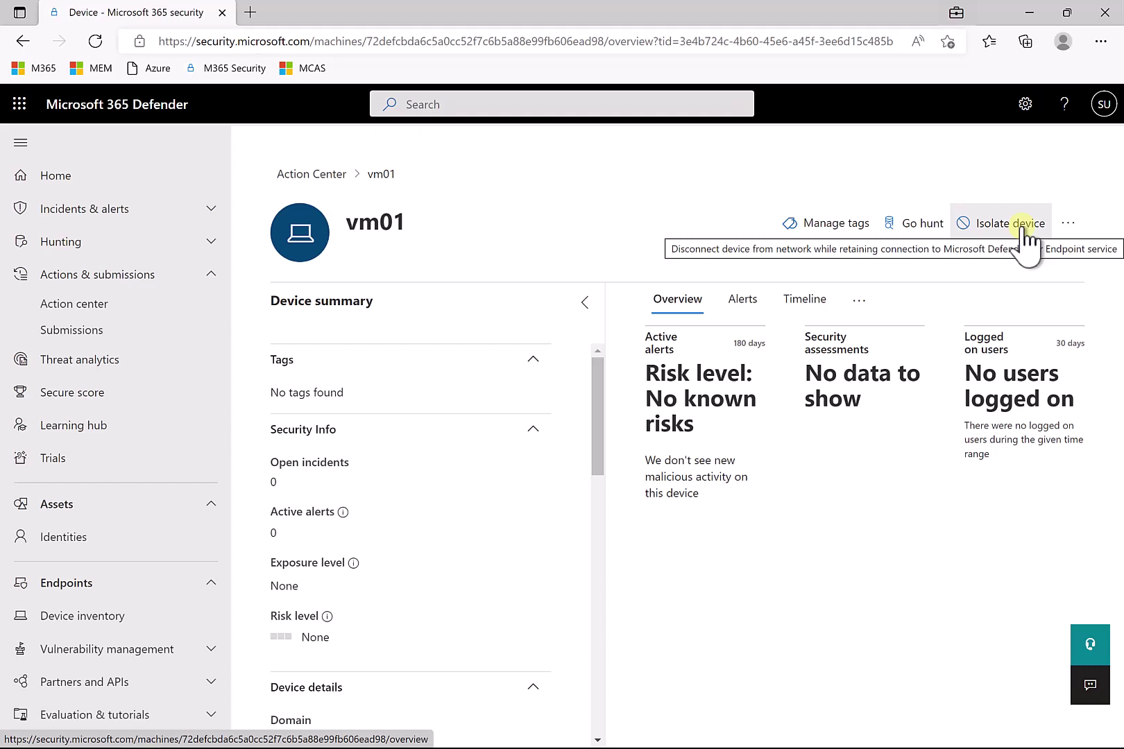
click(1068, 223)
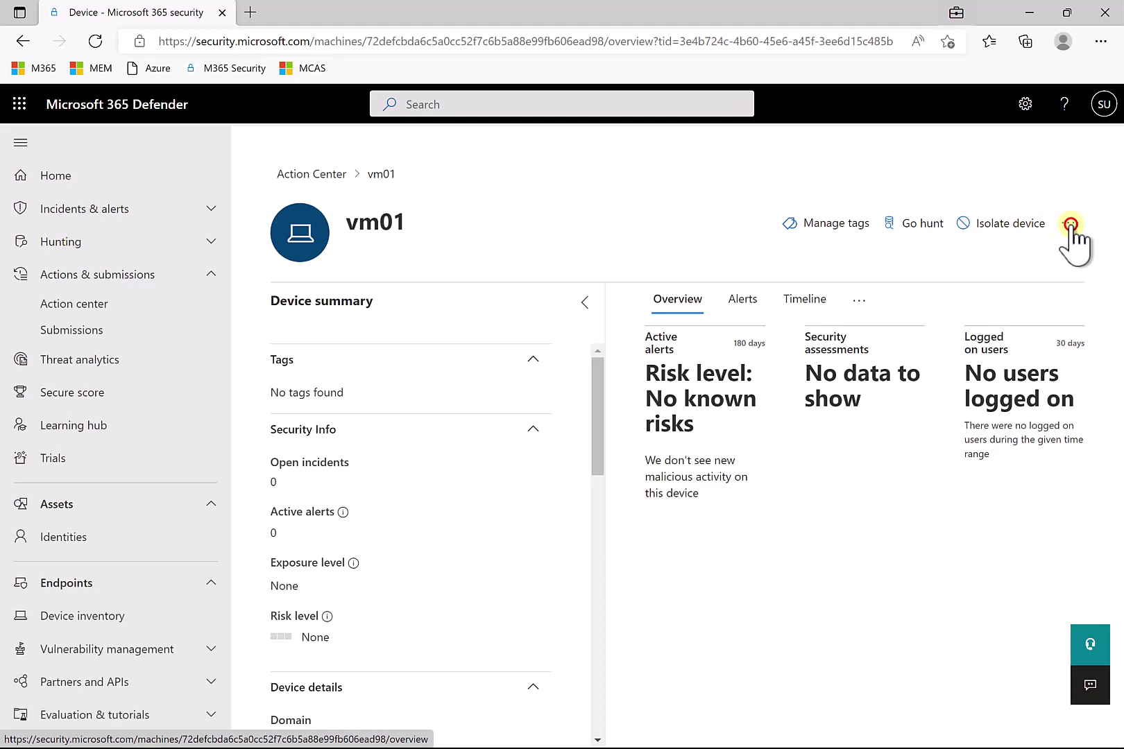